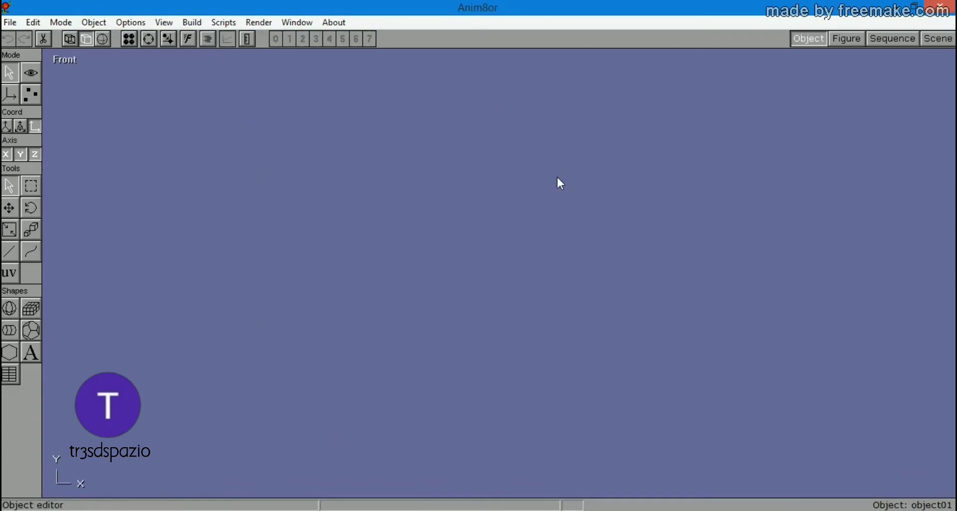
# Show all four viewports and draw a cube about 95 × 55 × 95 in the Front view.
pyautogui.click(67, 60)
pyautogui.click(76, 75)
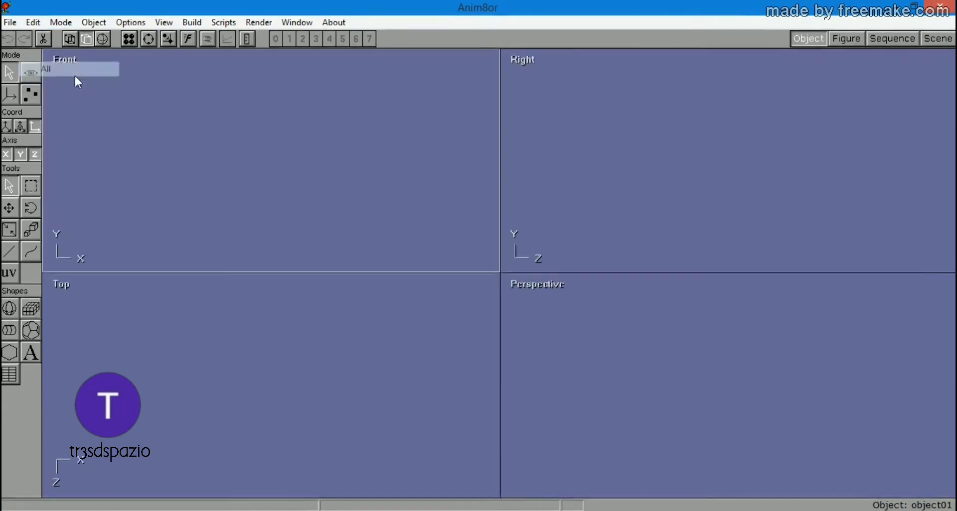
pyautogui.click(33, 309)
pyautogui.moveTo(218, 128); pyautogui.dragTo(327, 193)
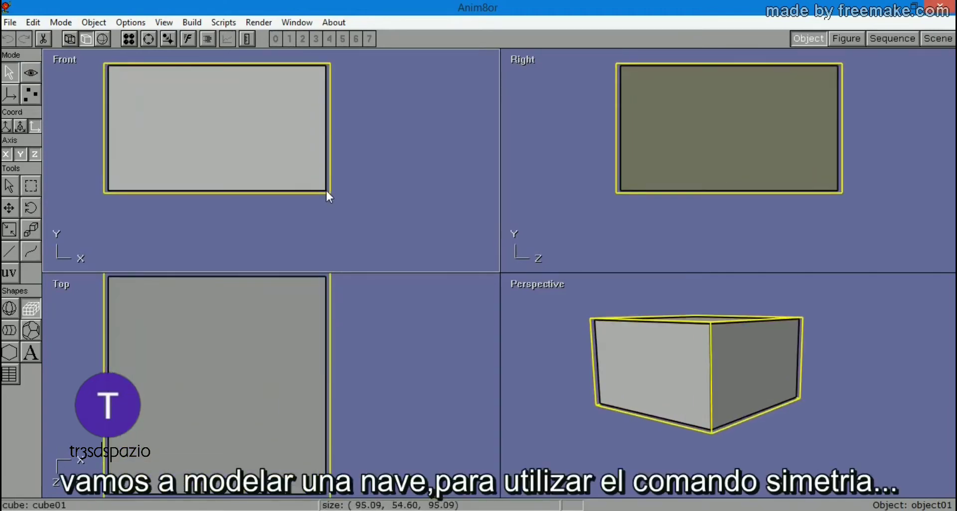
# Convert the cube to a mesh and display the Front, Top and Right views in wireframe.
pyautogui.click(195, 24)
pyautogui.click(135, 79)
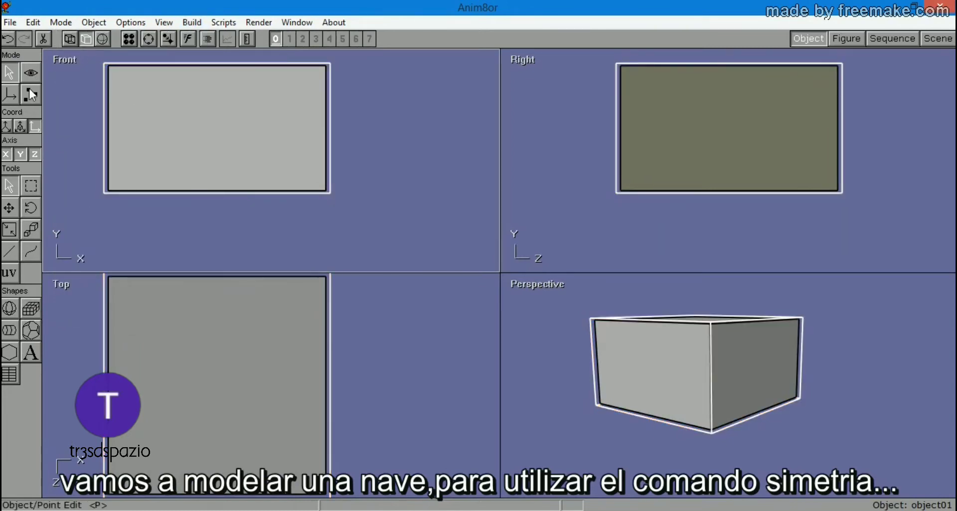
pyautogui.click(70, 39)
pyautogui.click(70, 302)
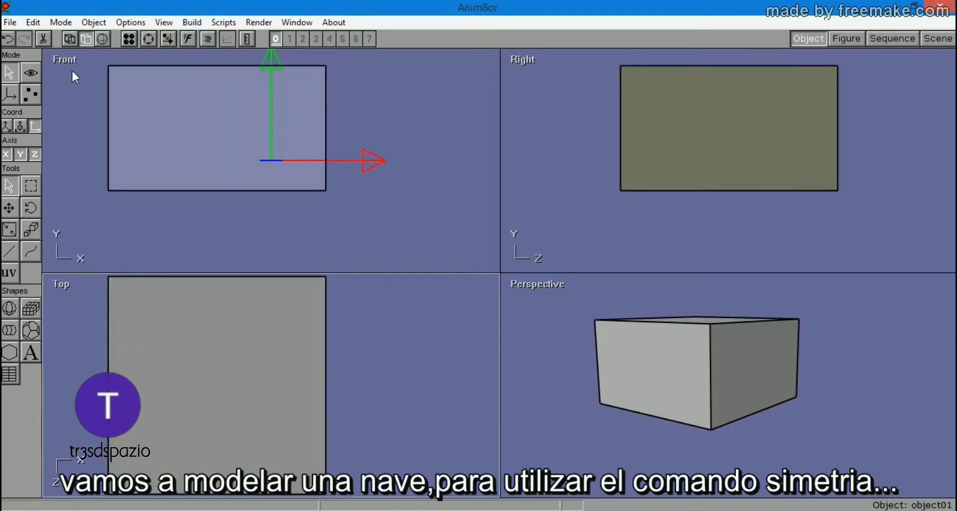
pyautogui.click(69, 39)
pyautogui.click(565, 148)
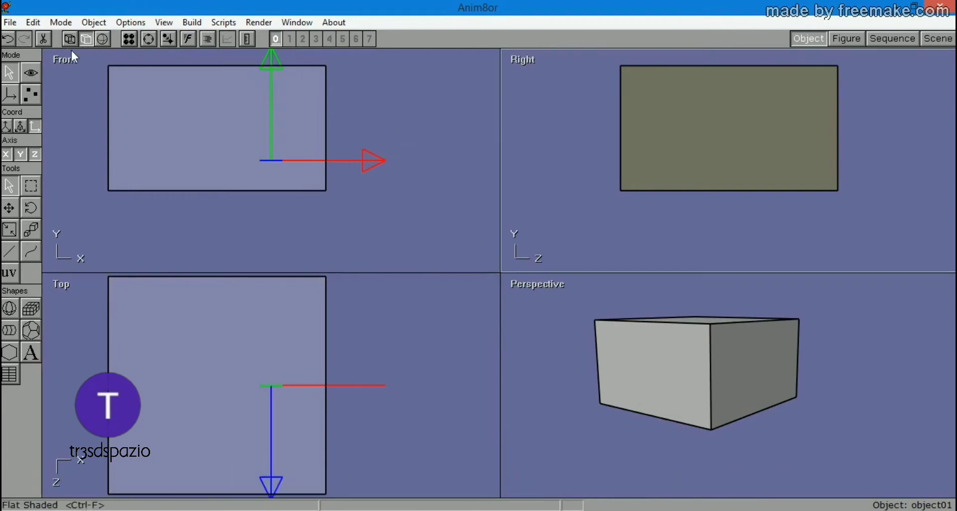
pyautogui.click(70, 39)
# Try moving the mesh's upper-left vertices inward in the Front view to test for symmetry, and undo the last two changes.
pyautogui.click(33, 93)
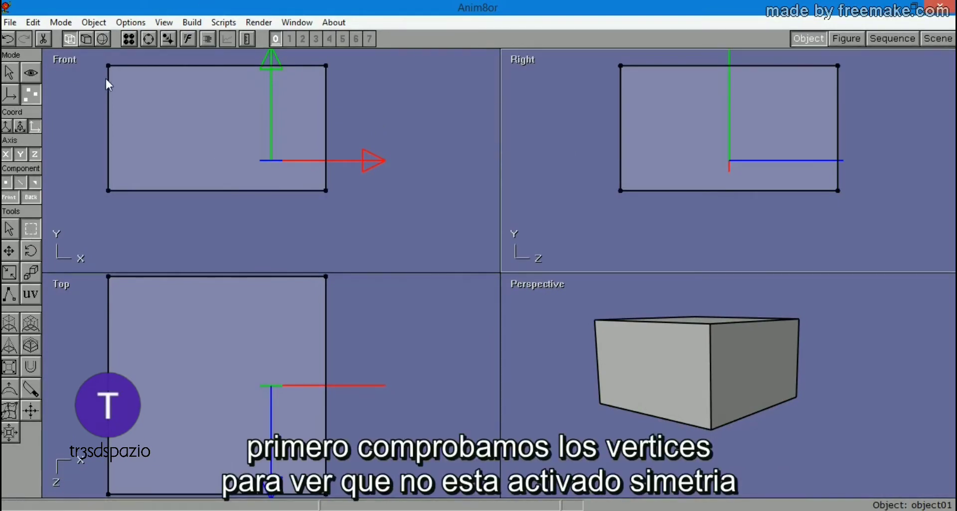
pyautogui.moveTo(92, 59); pyautogui.dragTo(135, 89)
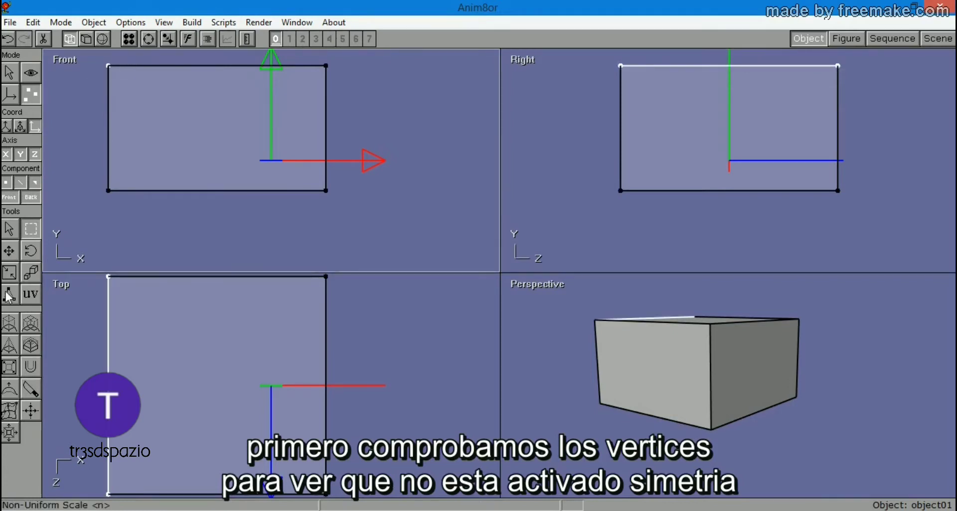
pyautogui.click(5, 186)
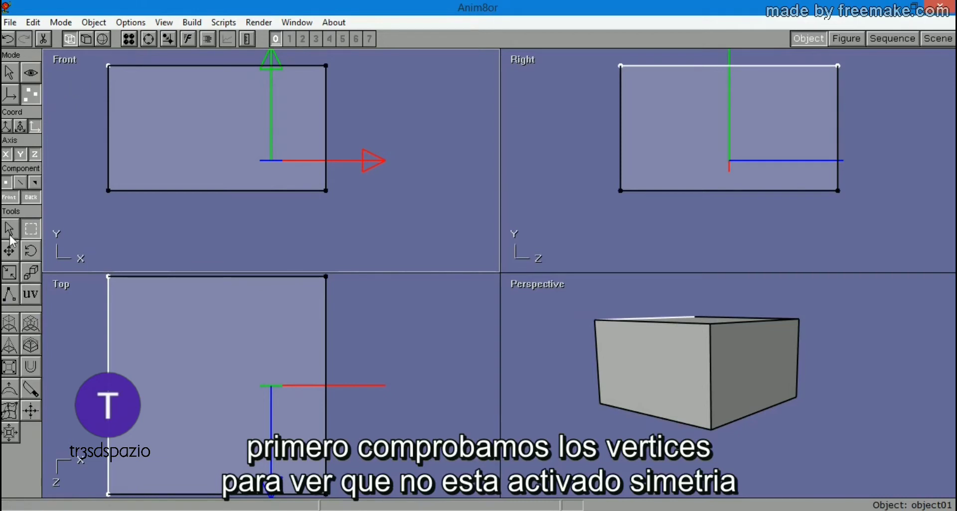
pyautogui.moveTo(101, 72); pyautogui.dragTo(123, 83)
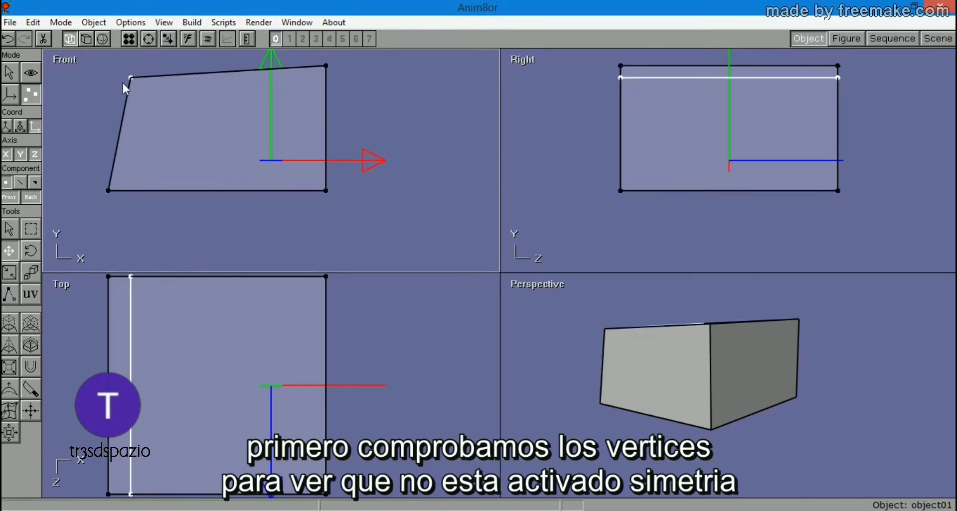
pyautogui.click(6, 40)
pyautogui.click(6, 40)
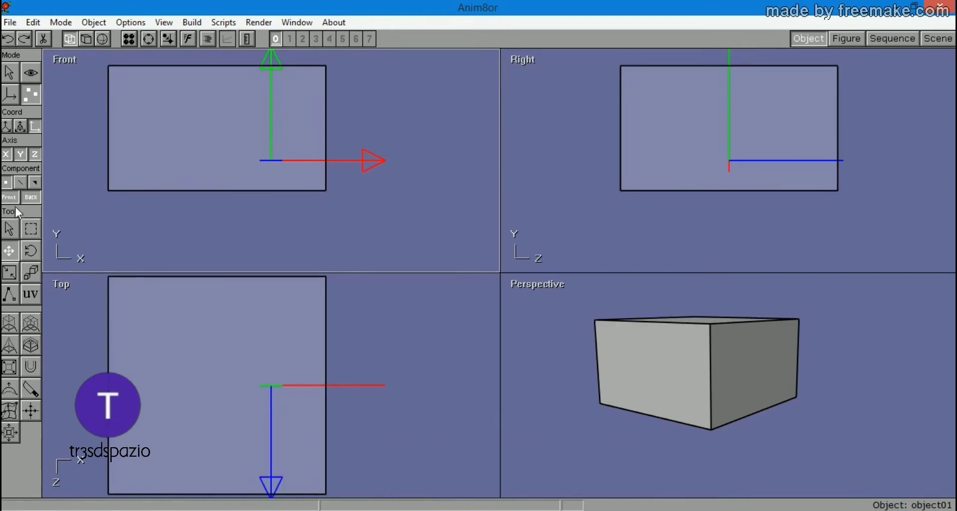
# Convert the cube to a mirrored object in object edit mode.
pyautogui.click(9, 229)
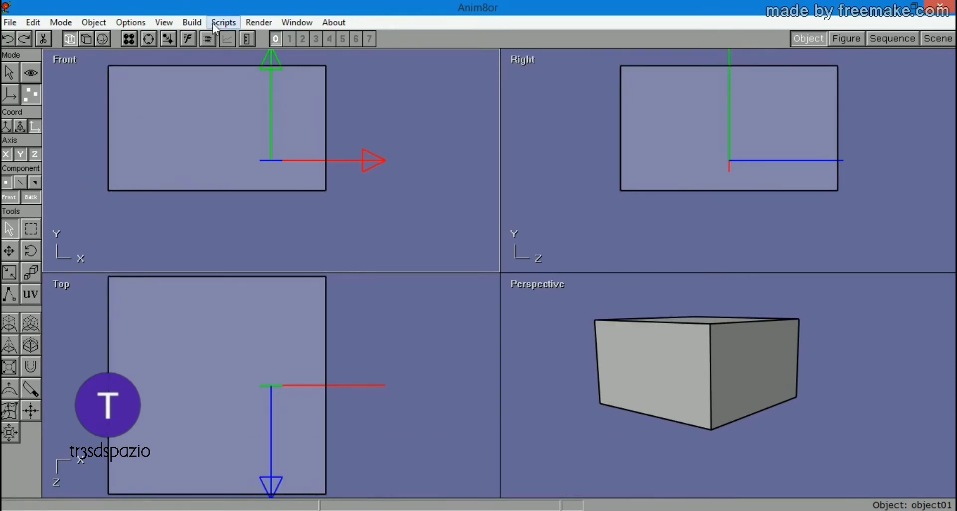
pyautogui.click(192, 22)
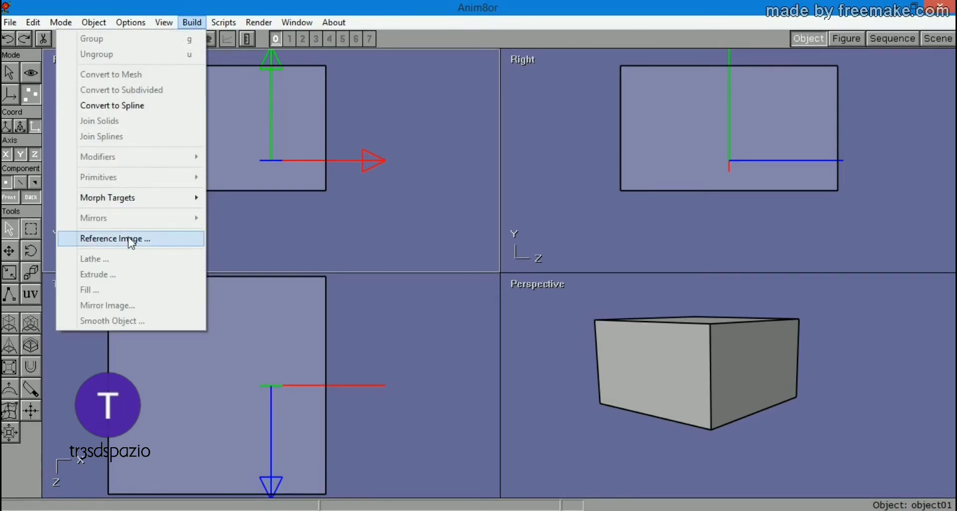
pyautogui.click(305, 177)
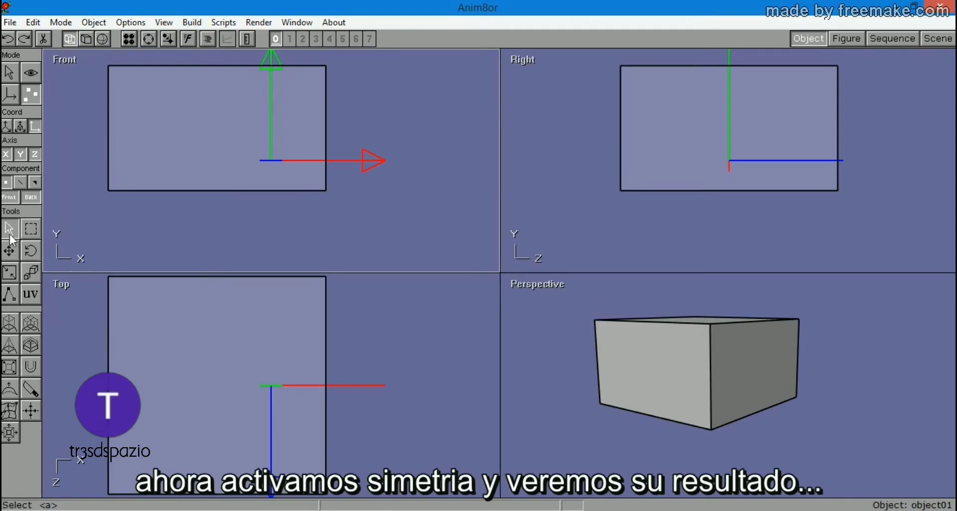
pyautogui.click(9, 78)
pyautogui.click(192, 23)
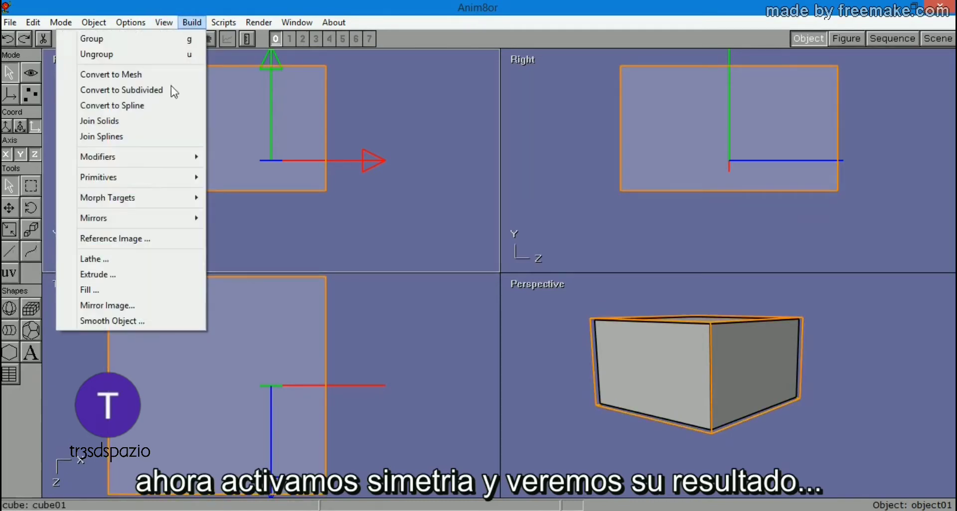
pyautogui.moveTo(121, 218)
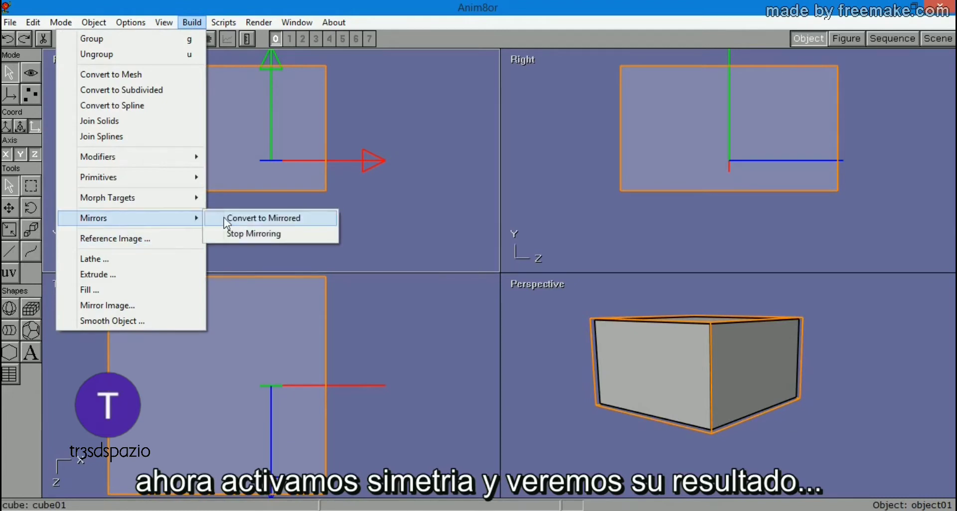
pyautogui.click(252, 220)
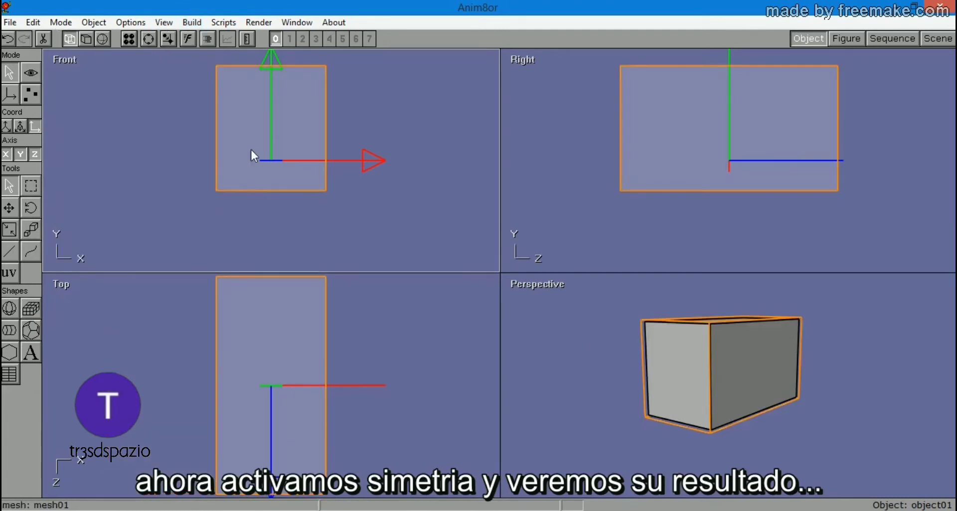
# Move the mirrored mesh's upper-left vertices slightly outward and down in the Front view.
pyautogui.click(30, 94)
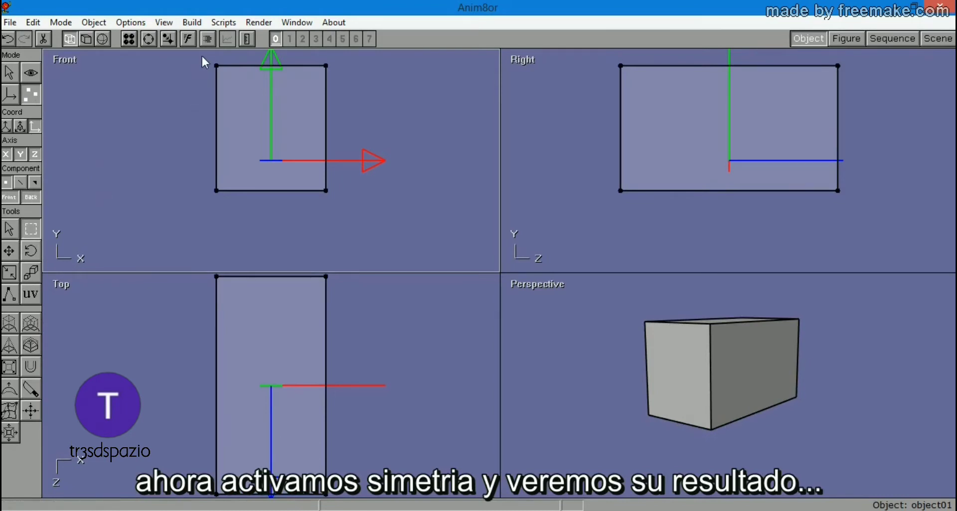
pyautogui.moveTo(202, 56); pyautogui.dragTo(237, 97)
pyautogui.click(9, 251)
pyautogui.moveTo(129, 116)
pyautogui.mouseDown()
pyautogui.moveTo(190, 124)
pyautogui.moveTo(222, 145)
pyautogui.moveTo(116, 135)
pyautogui.moveTo(197, 150)
pyautogui.moveTo(146, 117)
pyautogui.mouseUp()
# Move the lower-left vertices outward and down in the Front view to give the mesh a wider, trapezoidal base.
pyautogui.click(31, 229)
pyautogui.moveTo(192, 167); pyautogui.dragTo(227, 209)
pyautogui.click(9, 252)
pyautogui.moveTo(138, 216); pyautogui.dragTo(172, 239)
# Cut the mesh horizontally across its middle in the Front view and move the new side vertices inward to form a waist.
pyautogui.click(31, 389)
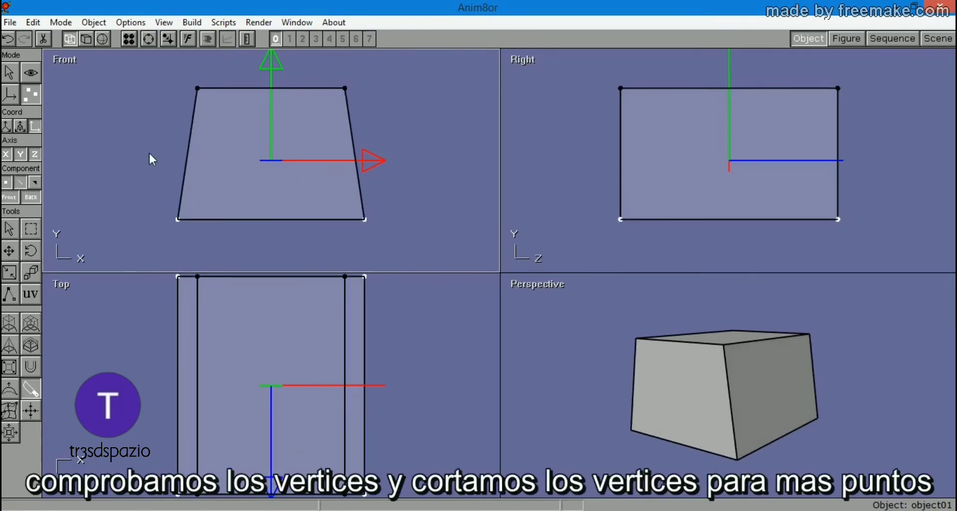
pyautogui.moveTo(141, 154); pyautogui.dragTo(430, 156)
pyautogui.click(30, 230)
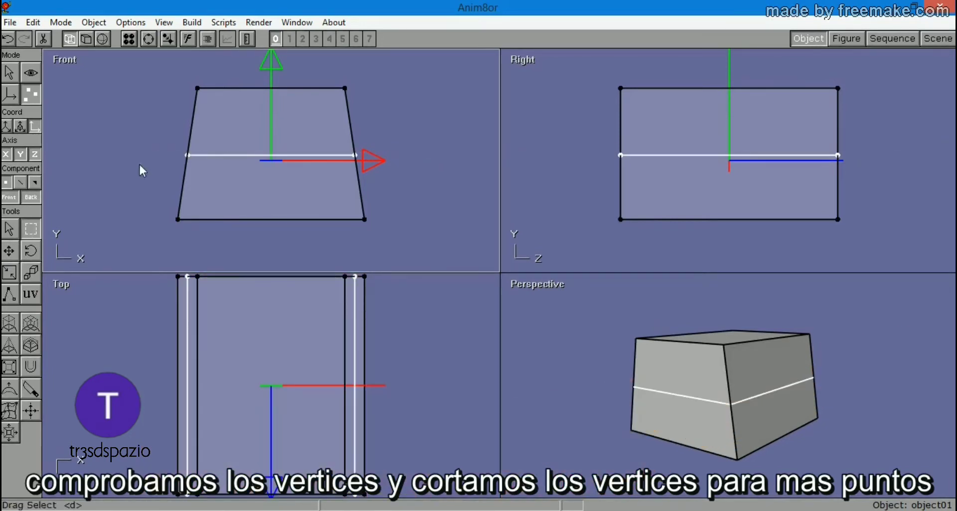
pyautogui.moveTo(149, 132); pyautogui.dragTo(213, 185)
pyautogui.click(9, 251)
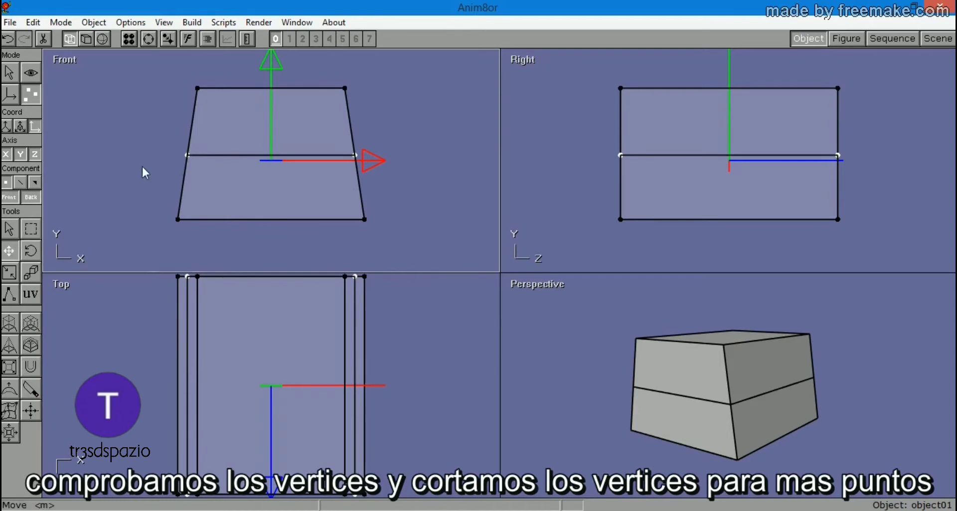
pyautogui.moveTo(295, 150); pyautogui.dragTo(127, 156)
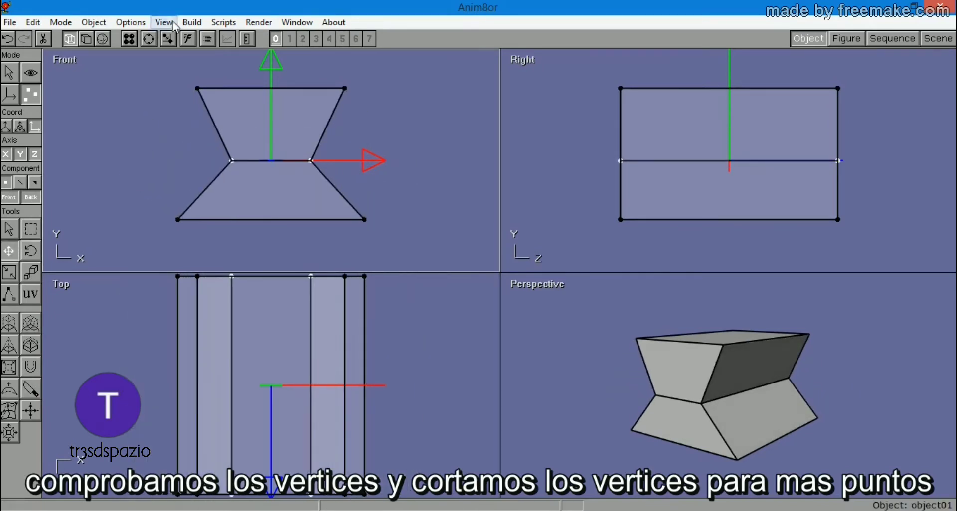
# Return to object editing and convert the waisted mesh to a subdivided object.
pyautogui.click(191, 22)
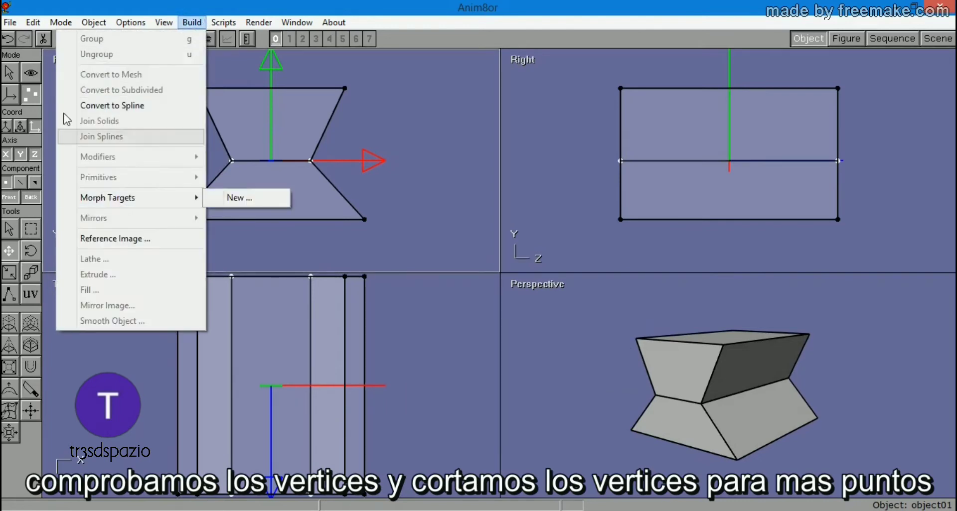
pyautogui.click(9, 73)
pyautogui.click(289, 118)
pyautogui.click(289, 120)
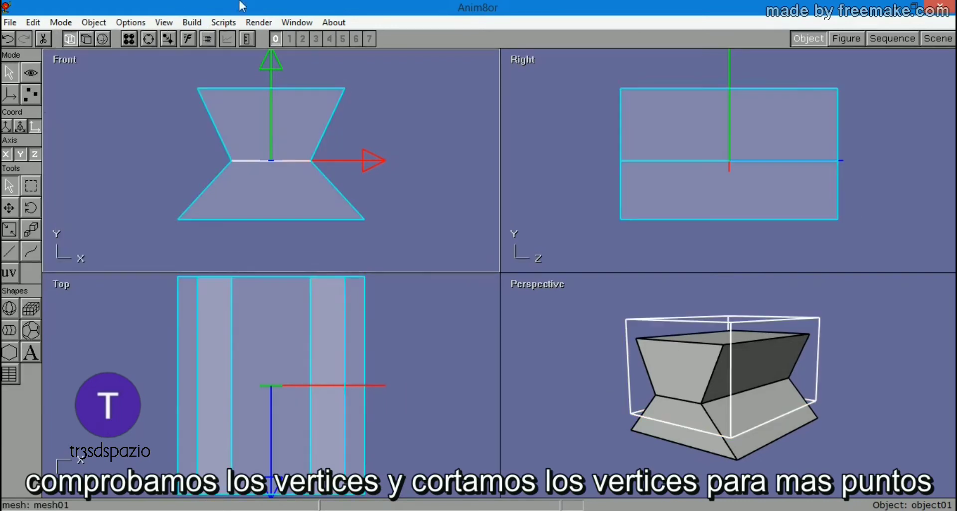
pyautogui.click(192, 21)
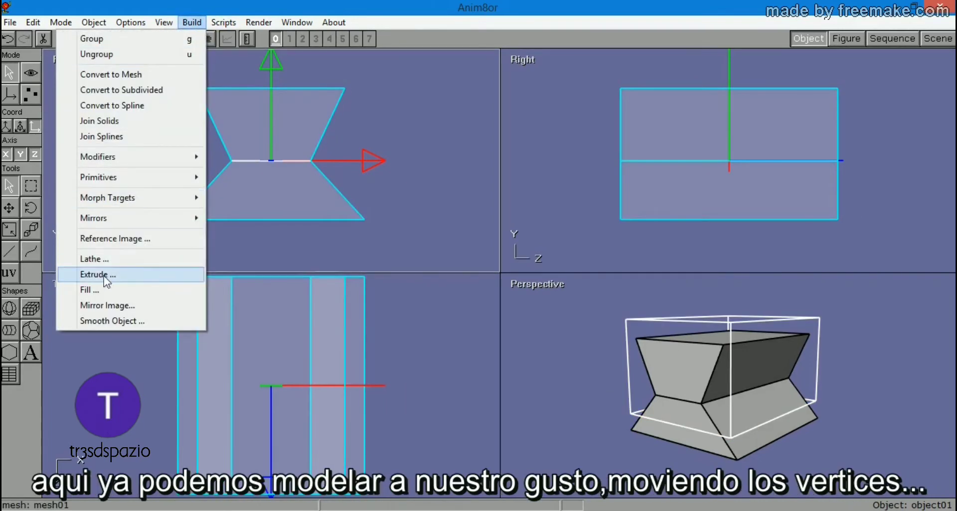
pyautogui.click(149, 91)
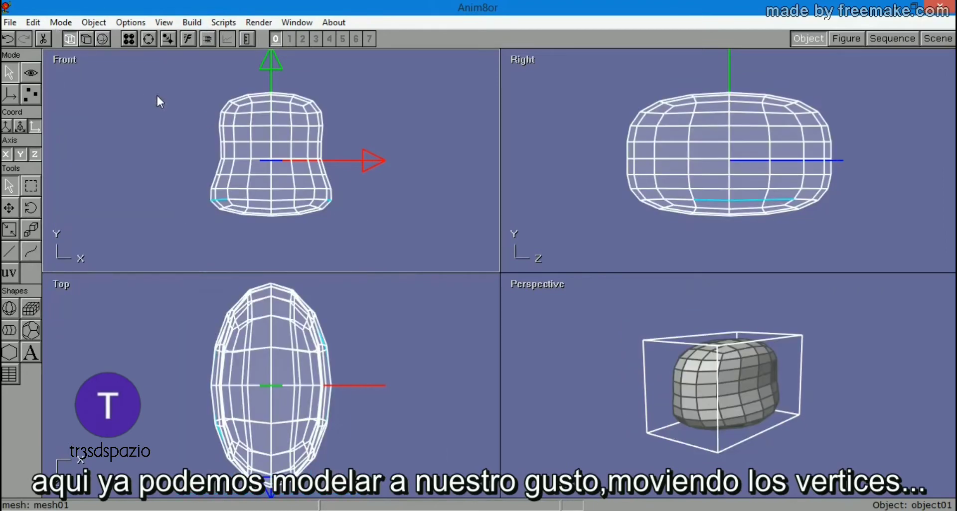
# Move the control cage's top vertices inward and slightly down in the Front view to narrow the top of the body.
pyautogui.scroll(2, 752, 384)
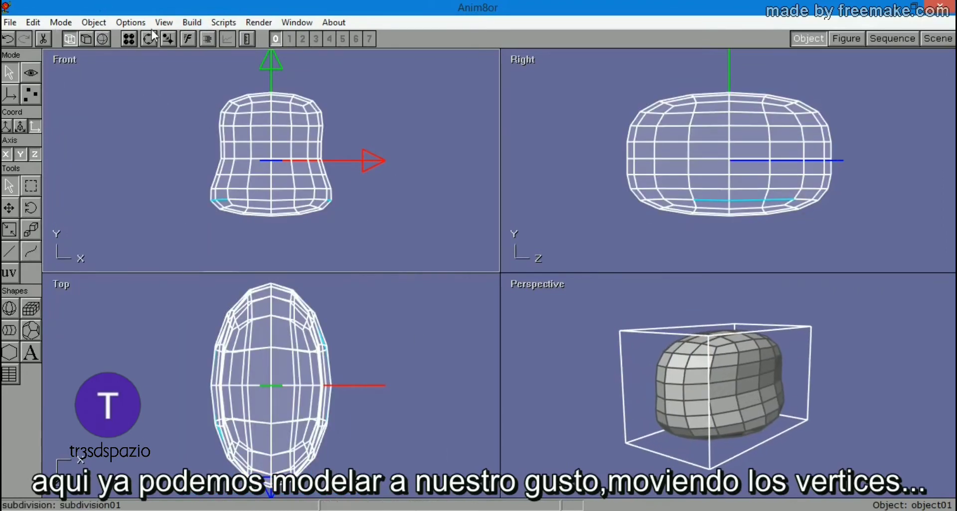
pyautogui.click(144, 40)
pyautogui.moveTo(663, 398); pyautogui.dragTo(677, 421)
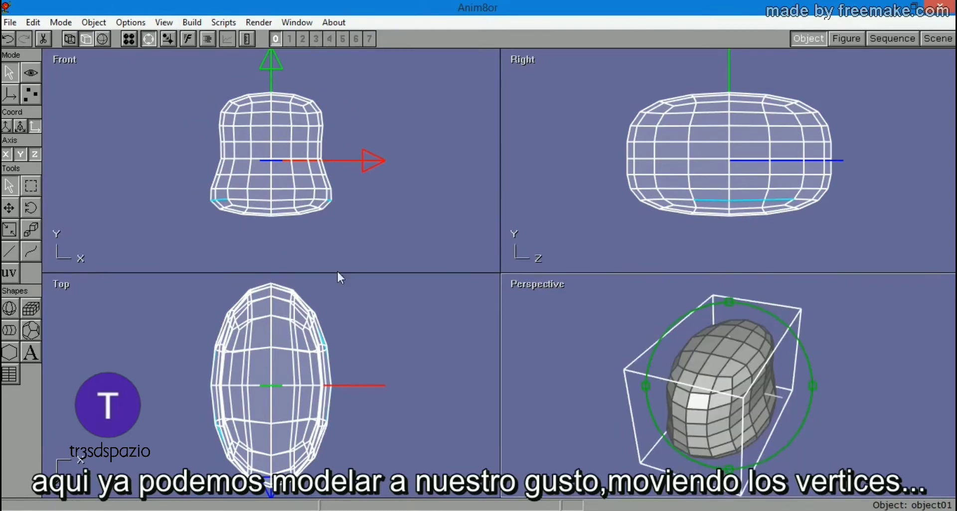
pyautogui.click(30, 95)
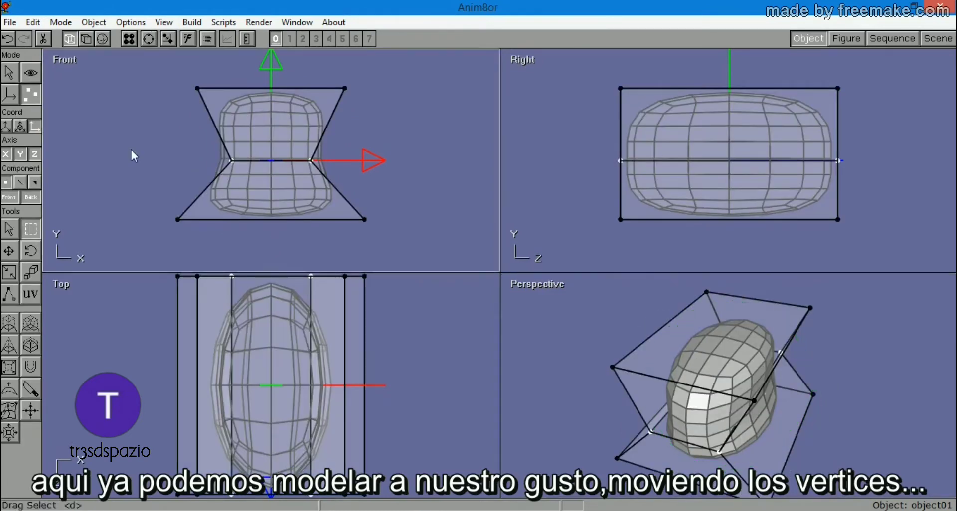
pyautogui.moveTo(198, 92); pyautogui.dragTo(141, 119)
pyautogui.click(9, 251)
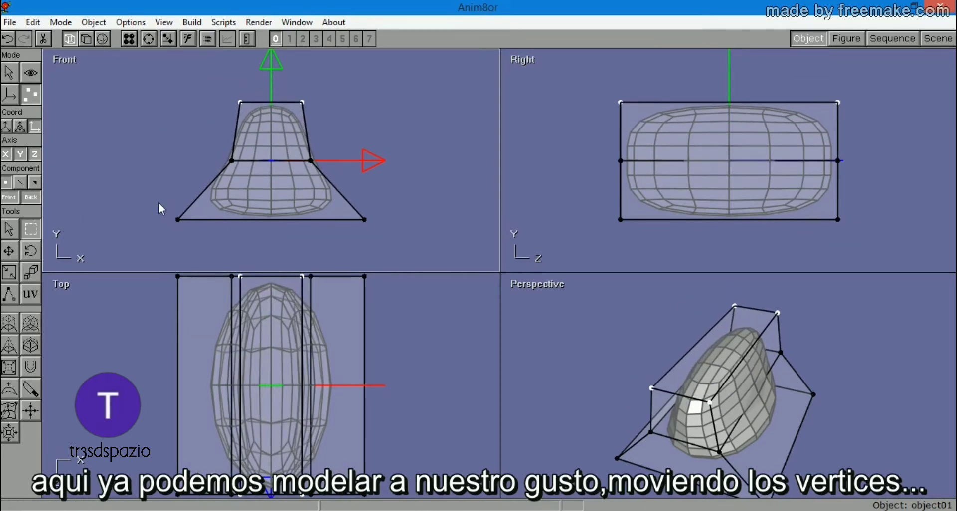
# Scale the control cage's bottom vertices by about 3.27 along X to spread the base wide.
pyautogui.moveTo(171, 219); pyautogui.dragTo(380, 237)
pyautogui.click(13, 271)
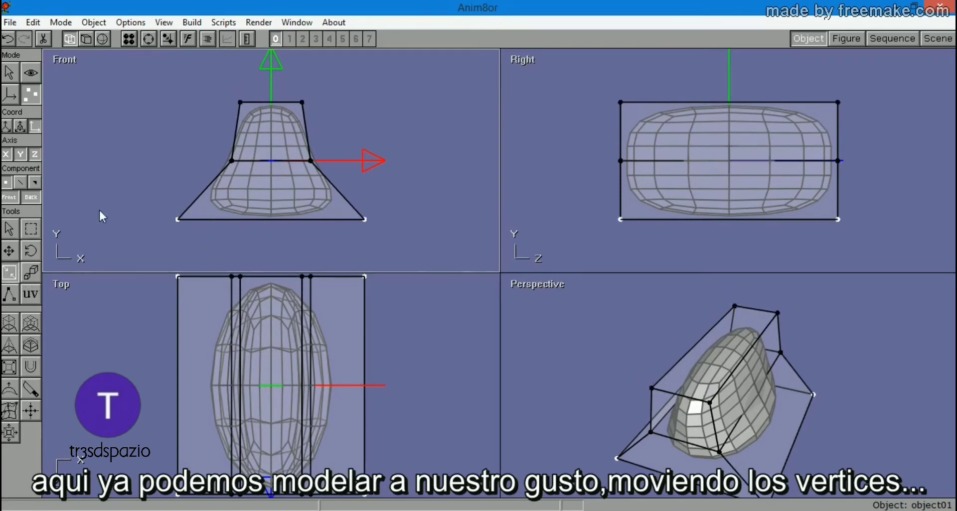
pyautogui.moveTo(99, 211); pyautogui.dragTo(234, 228)
# Move the control cage's waist vertices slightly outward in the Front view.
pyautogui.click(31, 229)
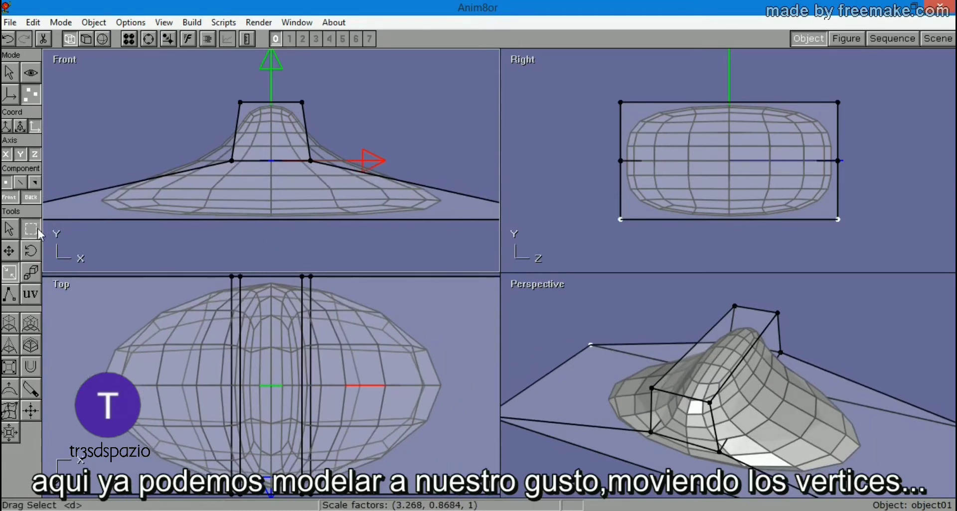
pyautogui.moveTo(243, 173); pyautogui.dragTo(320, 173)
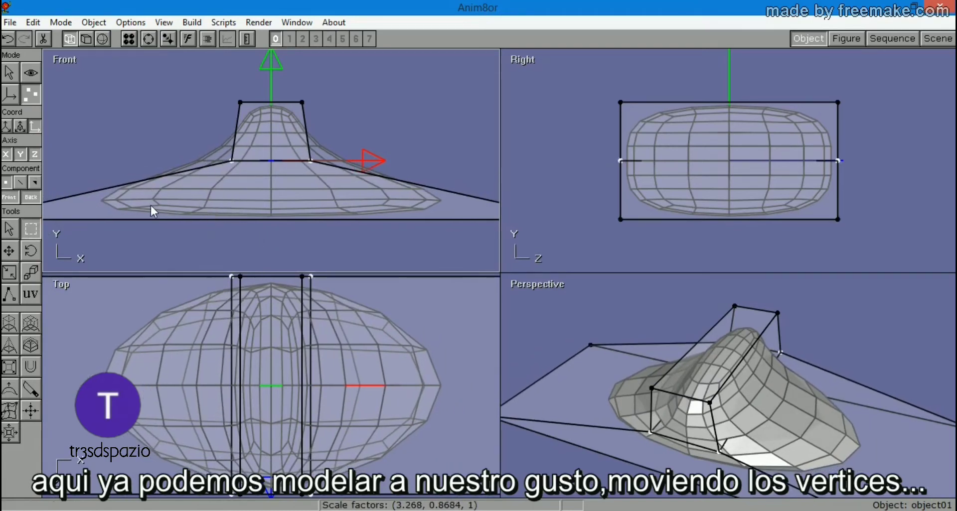
pyautogui.click(9, 250)
pyautogui.moveTo(258, 175); pyautogui.dragTo(222, 169)
pyautogui.scroll(-4, 296, 353)
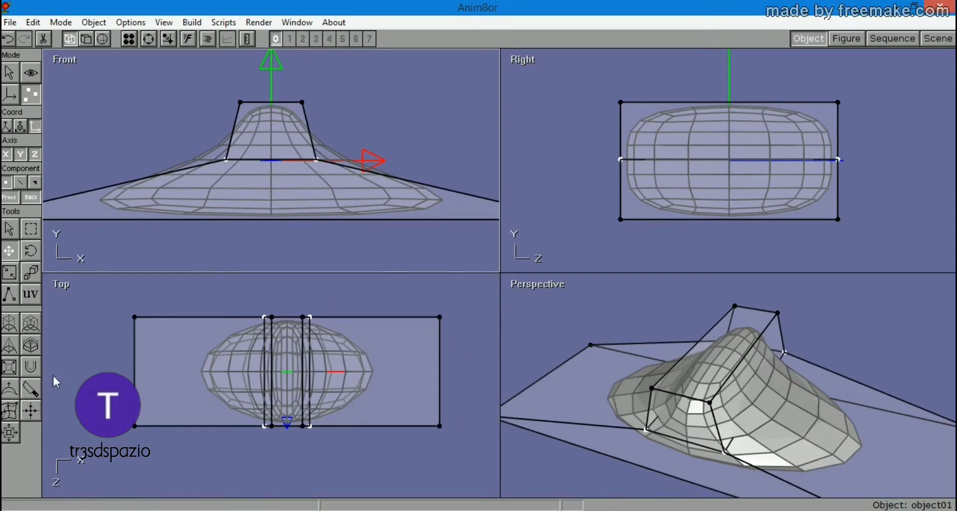
pyautogui.click(148, 39)
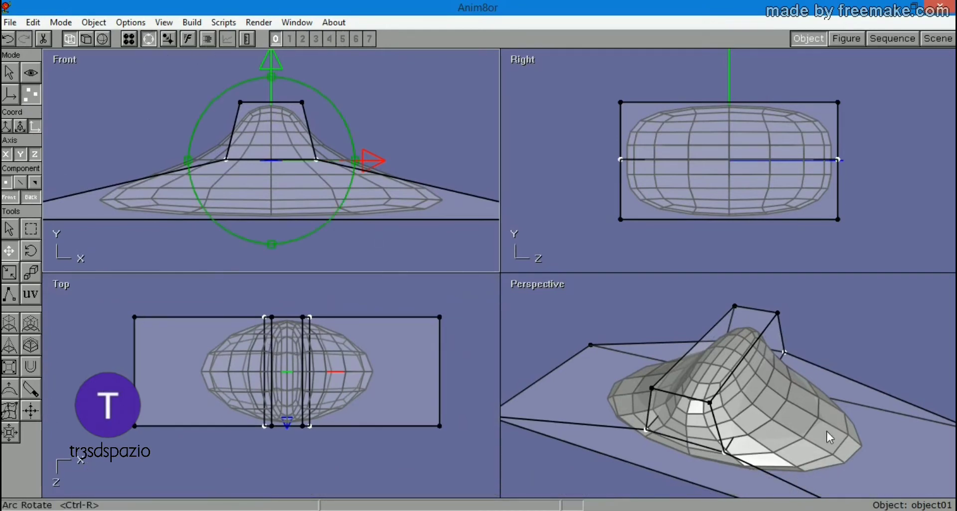
pyautogui.moveTo(758, 398); pyautogui.dragTo(748, 377)
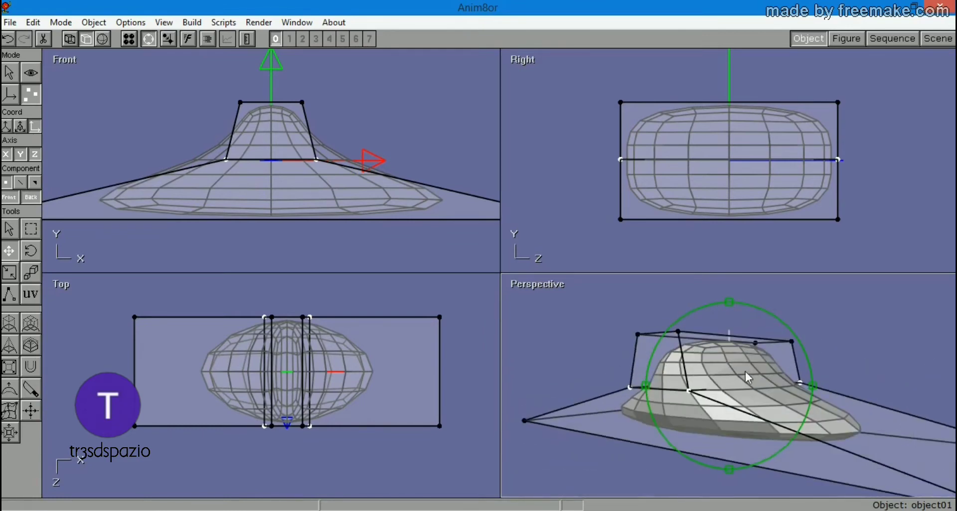
# Preview the subdivided body with smooth shading from different angles in the Perspective view.
pyautogui.click(103, 39)
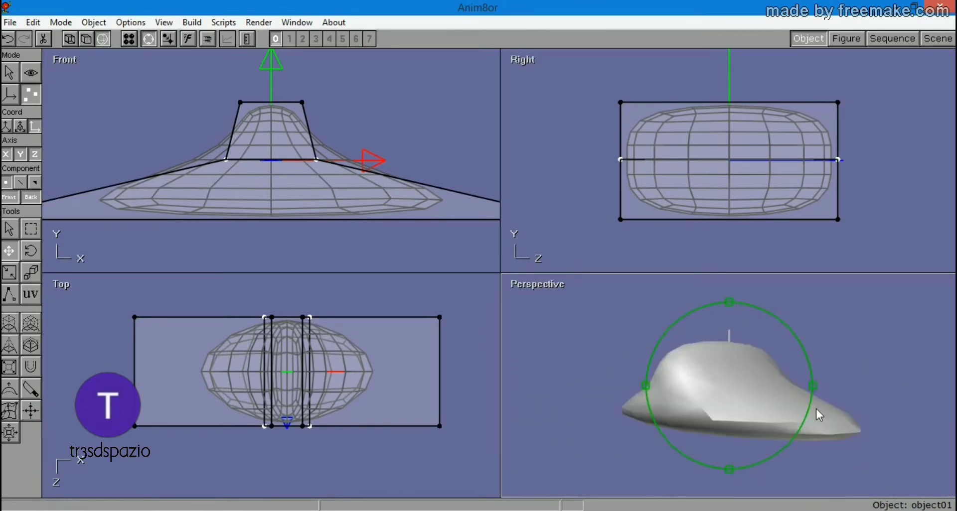
pyautogui.moveTo(819, 415)
pyautogui.mouseDown()
pyautogui.moveTo(635, 421)
pyautogui.moveTo(632, 432)
pyautogui.moveTo(694, 398)
pyautogui.moveTo(950, 451)
pyautogui.moveTo(766, 389)
pyautogui.moveTo(855, 385)
pyautogui.mouseUp()
pyautogui.moveTo(773, 415)
pyautogui.mouseDown()
pyautogui.moveTo(839, 381)
pyautogui.moveTo(757, 398)
pyautogui.mouseUp()
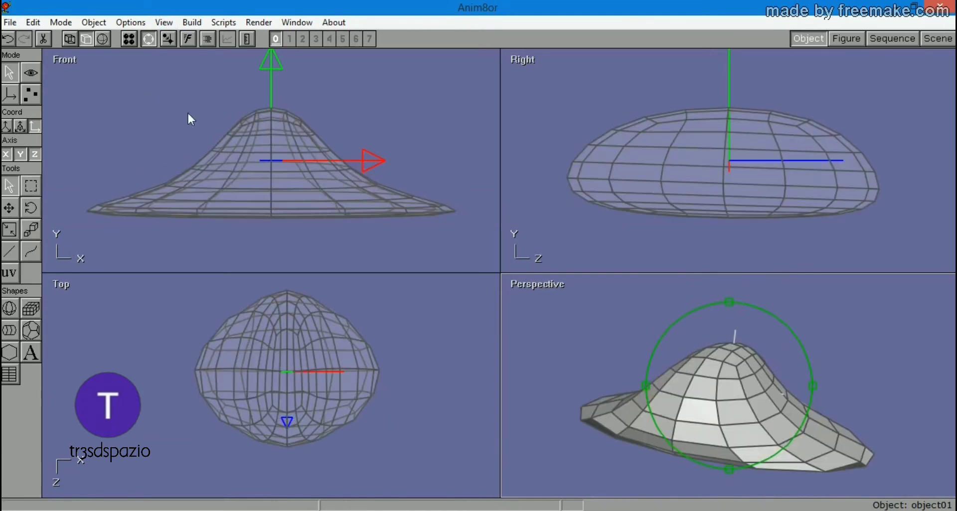
# Move the control cage's rear waist vertices inward in the Front view to narrow the back of the waist.
pyautogui.scroll(4, 244, 106)
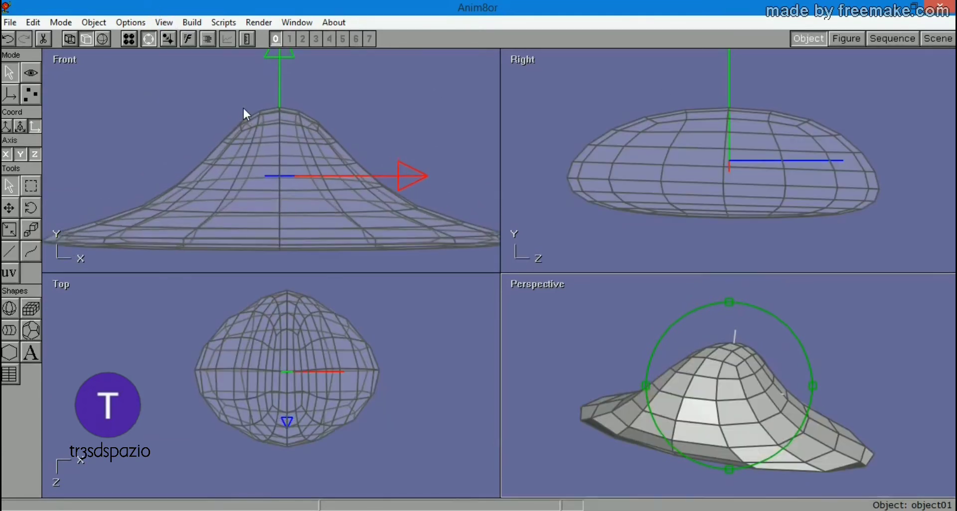
pyautogui.click(30, 94)
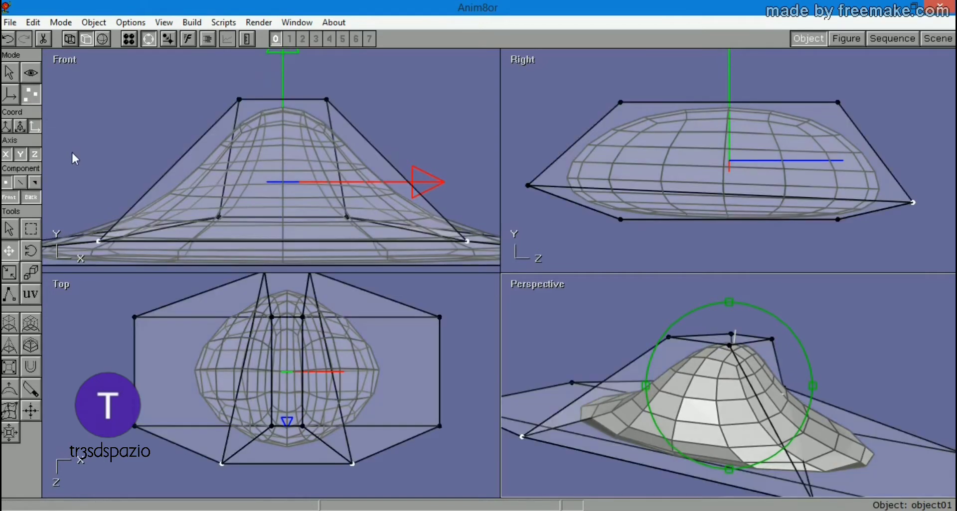
pyautogui.scroll(-1, 241, 150)
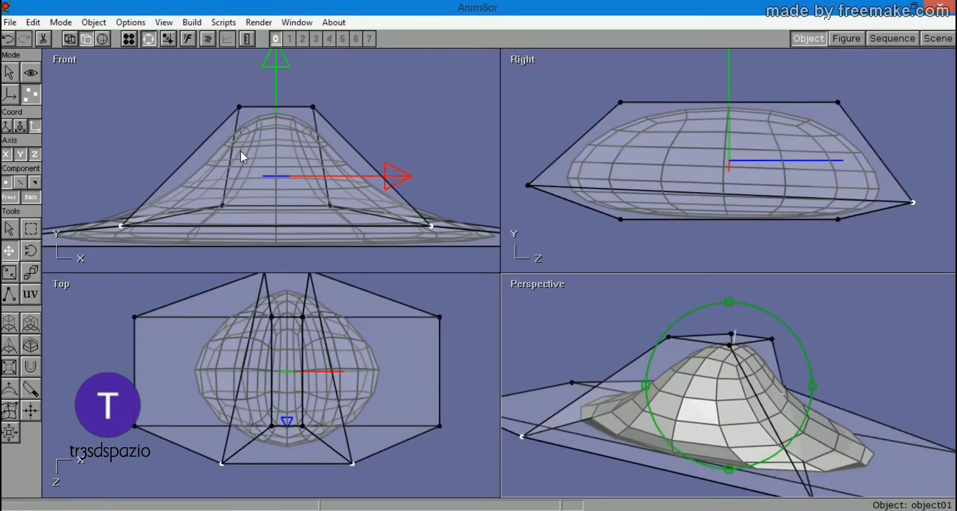
pyautogui.click(30, 229)
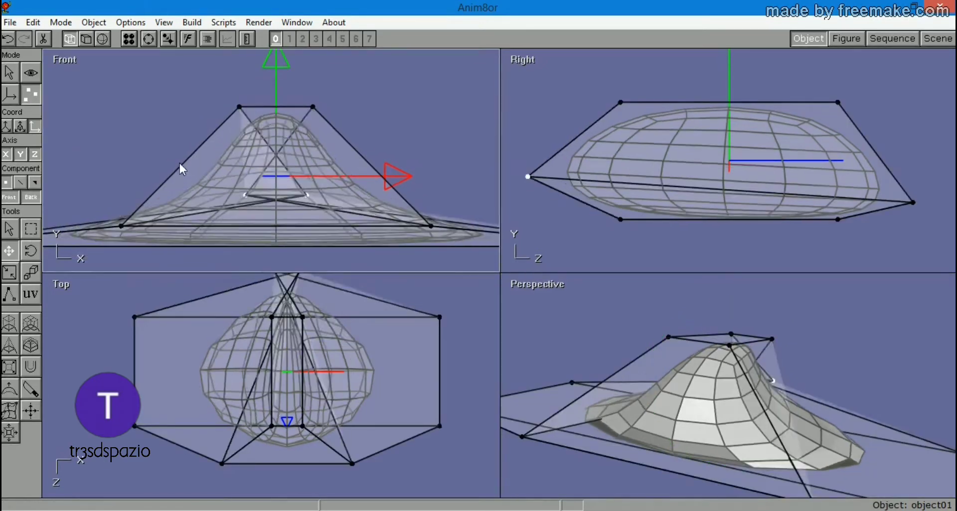
pyautogui.moveTo(179, 163); pyautogui.dragTo(251, 172)
pyautogui.scroll(-2, 250, 172)
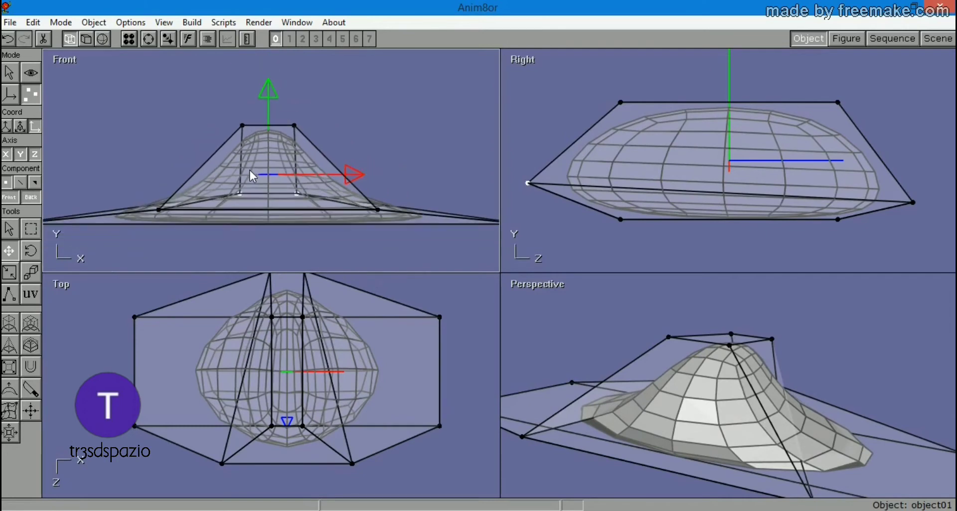
# Scale the control cage's bottom vertices wider along X and move them down in the Front view.
pyautogui.scroll(-2, 177, 211)
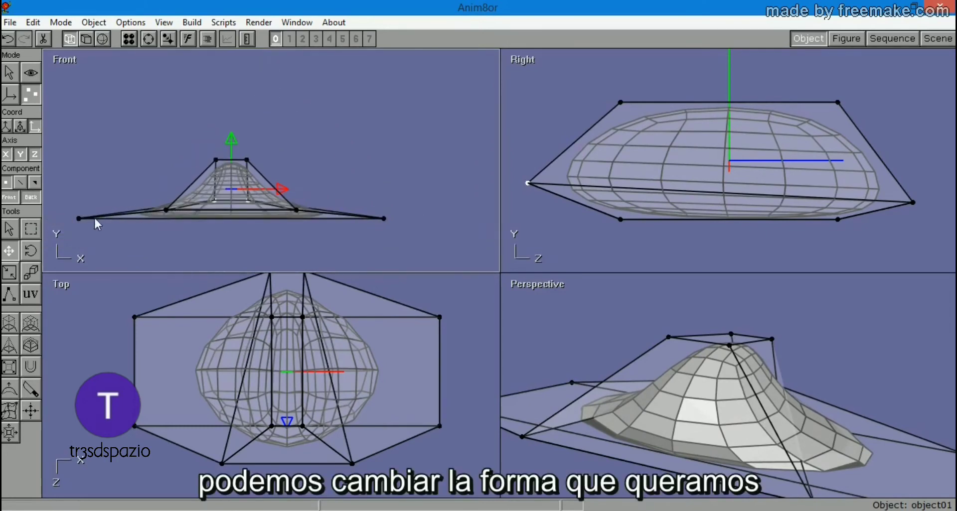
pyautogui.moveTo(67, 213); pyautogui.dragTo(215, 272)
pyautogui.click(29, 231)
pyautogui.click(10, 272)
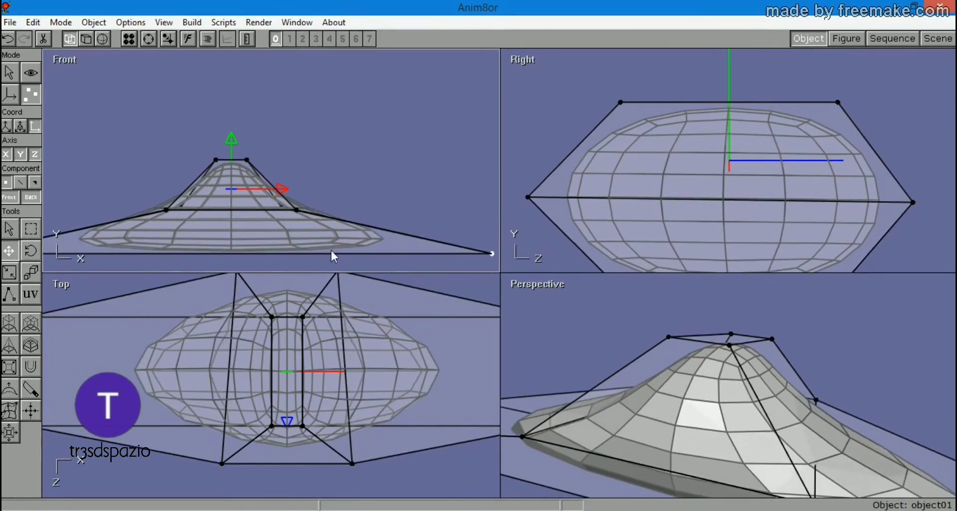
pyautogui.scroll(-2, 332, 279)
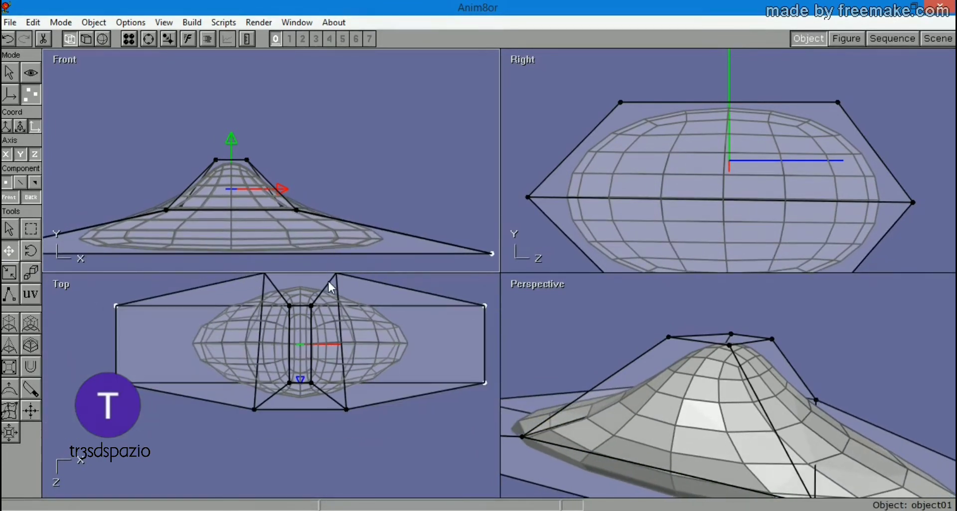
# Cut the control cage horizontally between the waist and the base in the Right view.
pyautogui.click(148, 39)
pyautogui.moveTo(648, 430); pyautogui.dragTo(826, 409)
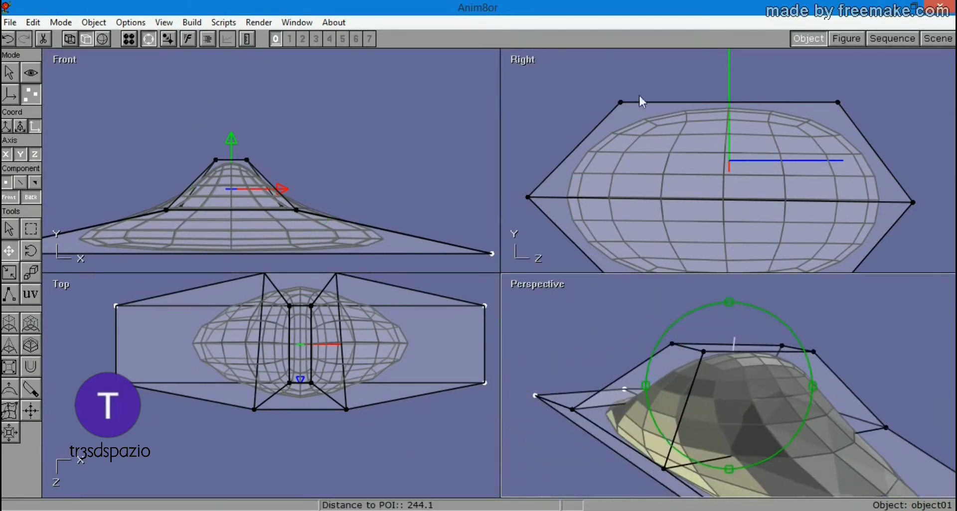
pyautogui.scroll(-3, 641, 142)
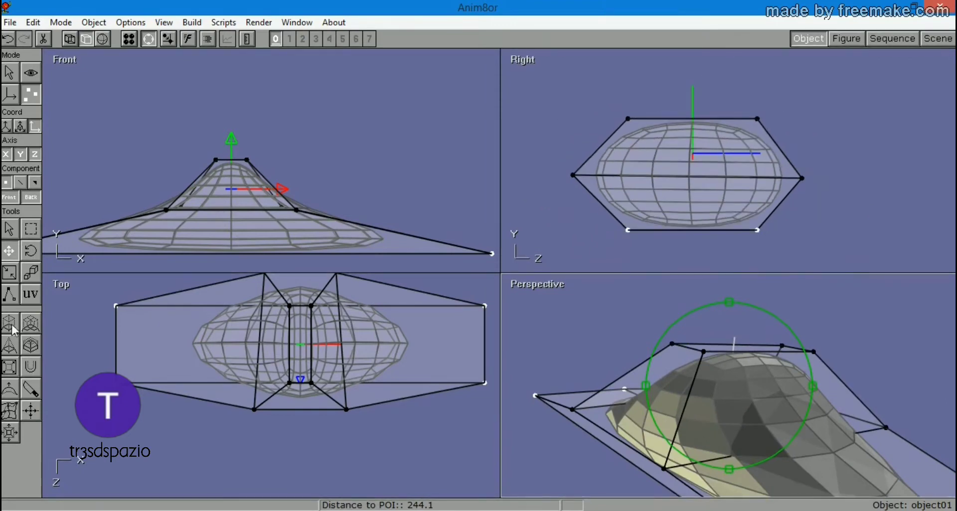
pyautogui.click(31, 389)
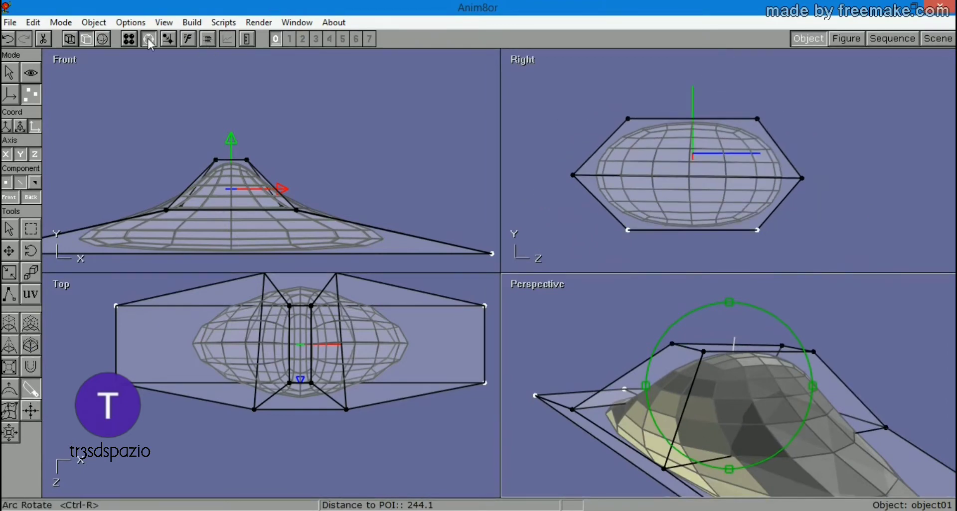
pyautogui.moveTo(560, 209); pyautogui.dragTo(873, 215)
# Move the rear vertices of the new horizontal cut outward along Z in the Right view to extend the tail.
pyautogui.click(31, 228)
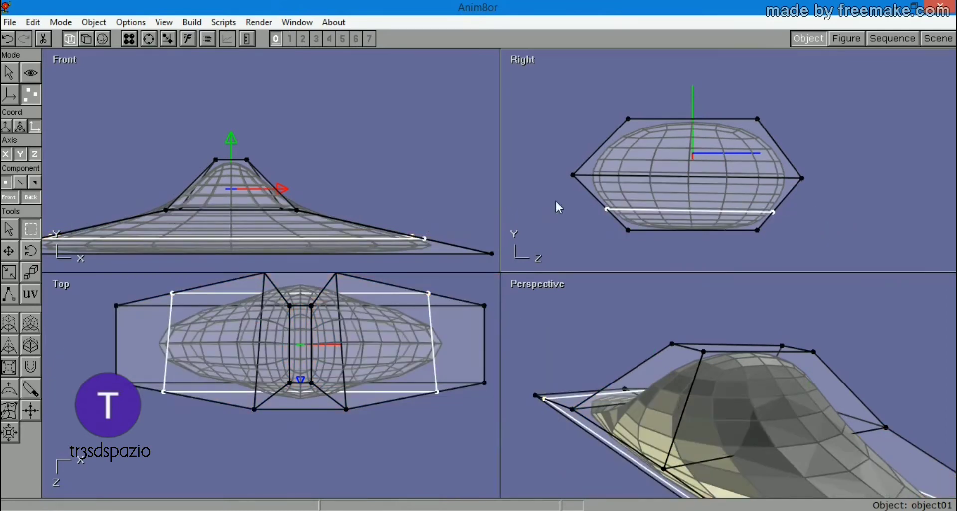
pyautogui.moveTo(624, 229); pyautogui.dragTo(617, 222)
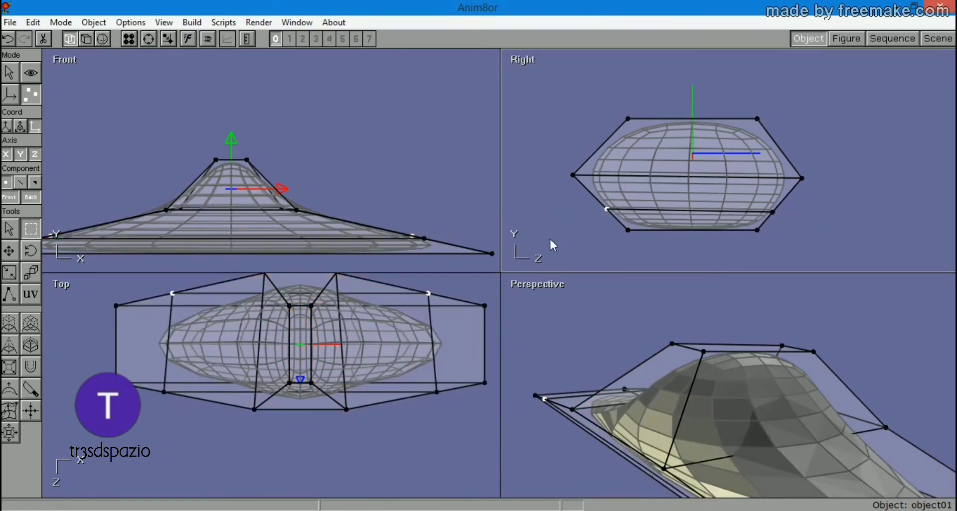
pyautogui.click(9, 251)
pyautogui.moveTo(512, 188); pyautogui.dragTo(470, 202)
pyautogui.hotkey('ctrl', 'z')
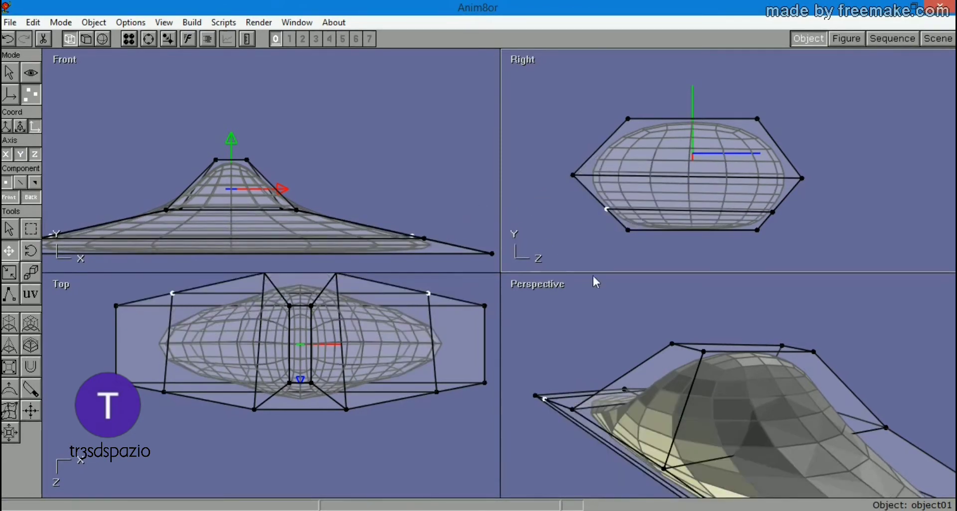
pyautogui.hotkey('ctrl', 'y')
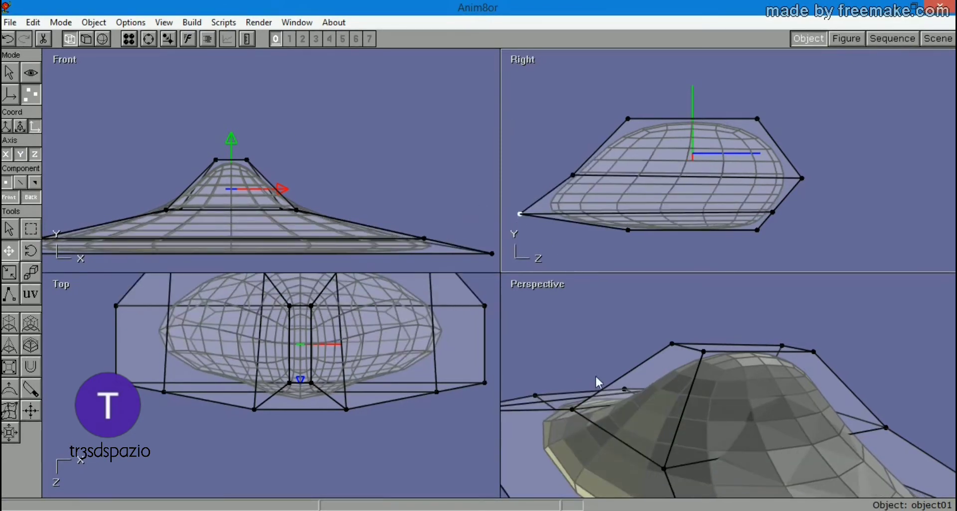
# Create a dark grey material with RGB 36, 36, 36 and apply it to the front face of the cage's upper body.
pyautogui.click(149, 38)
pyautogui.moveTo(738, 432); pyautogui.dragTo(704, 346)
pyautogui.scroll(1, 285, 196)
pyautogui.scroll(-2, 275, 195)
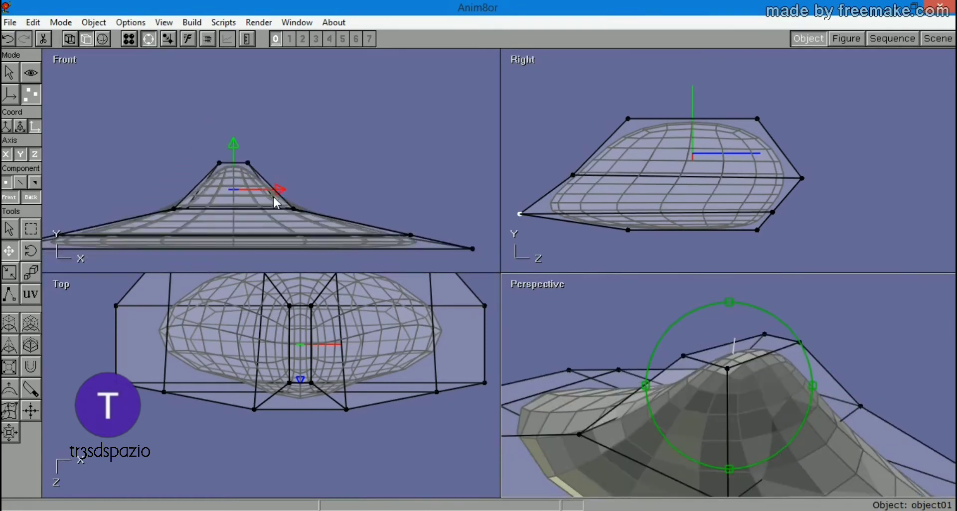
pyautogui.scroll(-4, 205, 190)
pyautogui.scroll(3, 205, 190)
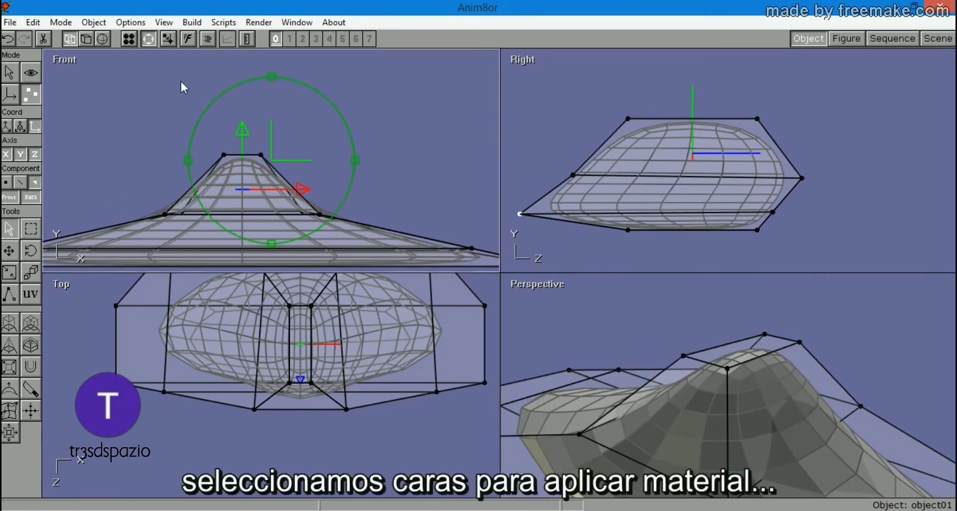
pyautogui.click(148, 39)
pyautogui.click(229, 190)
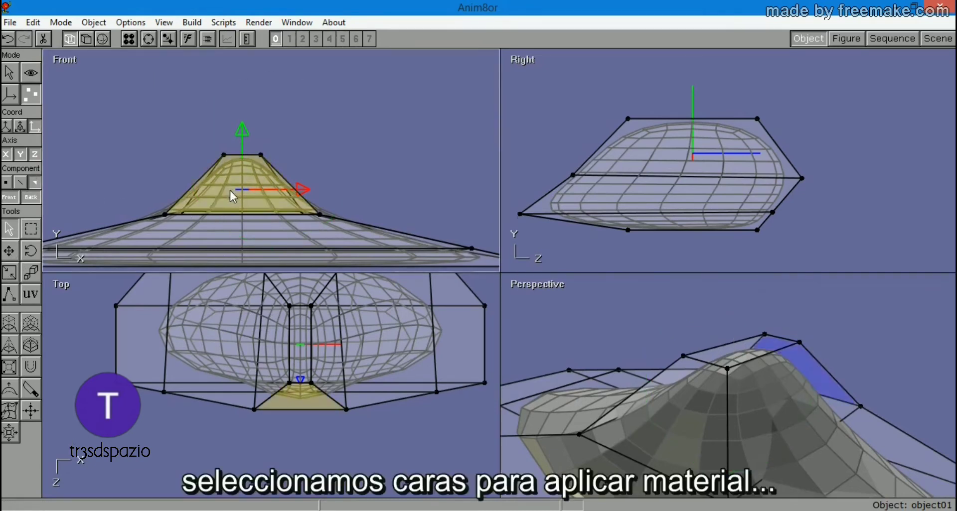
pyautogui.click(208, 199)
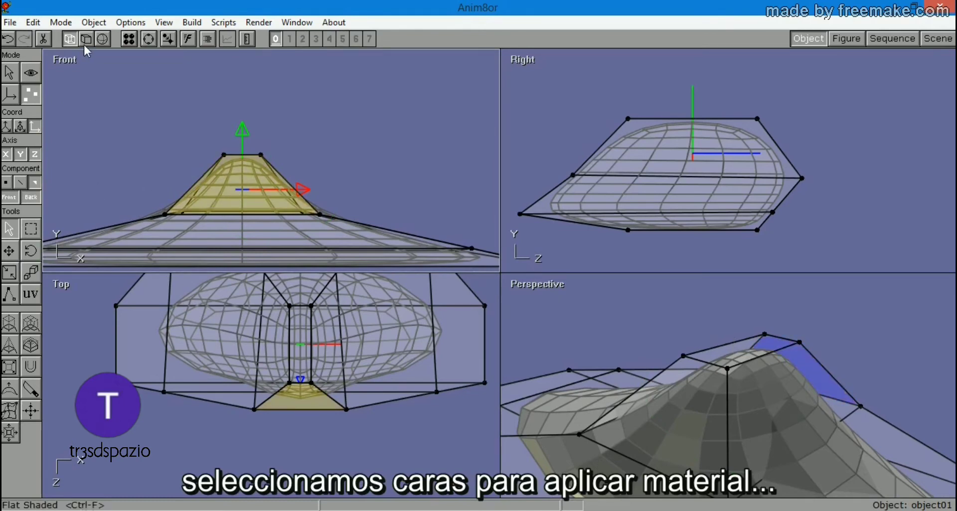
pyautogui.click(131, 42)
pyautogui.click(67, 106)
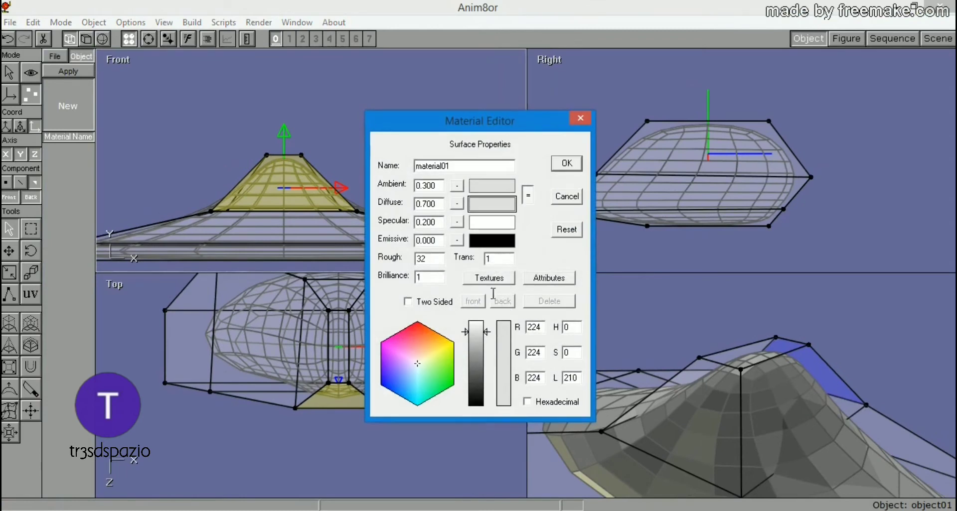
pyautogui.moveTo(482, 323); pyautogui.dragTo(476, 397)
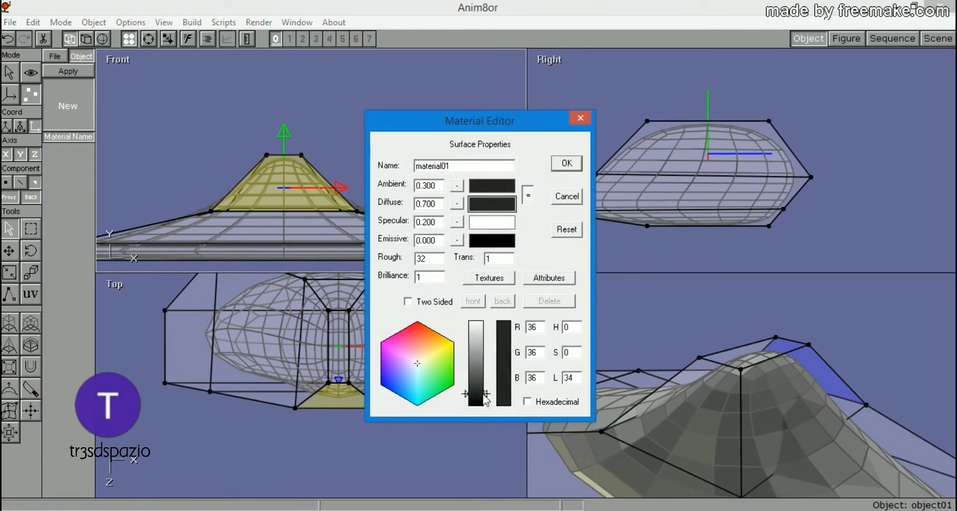
pyautogui.click(566, 165)
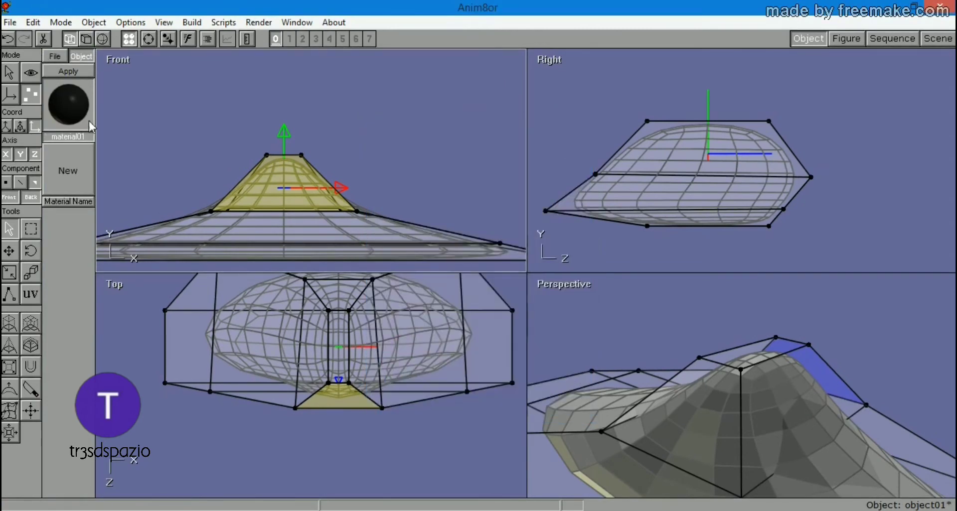
pyautogui.click(87, 74)
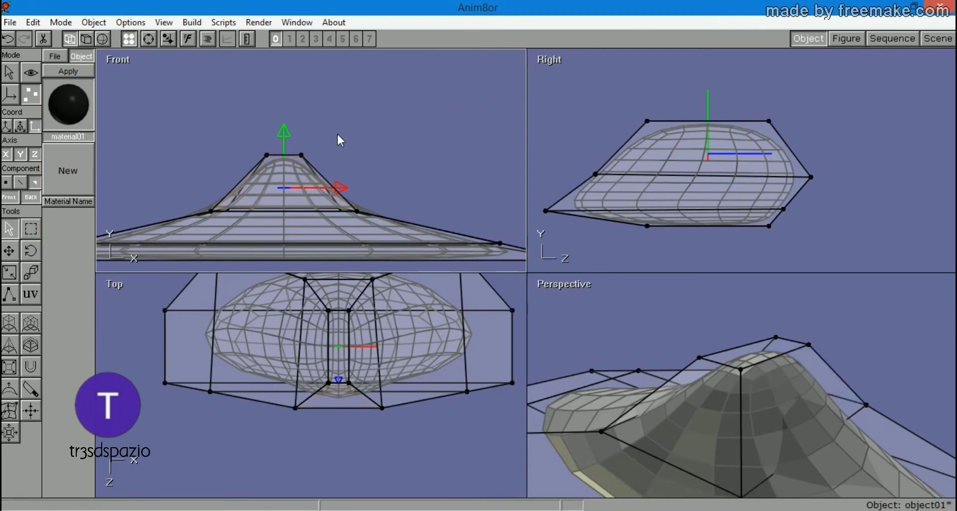
# Apply the dark material to the upper body's side faces, selected in the Right view.
pyautogui.click(148, 39)
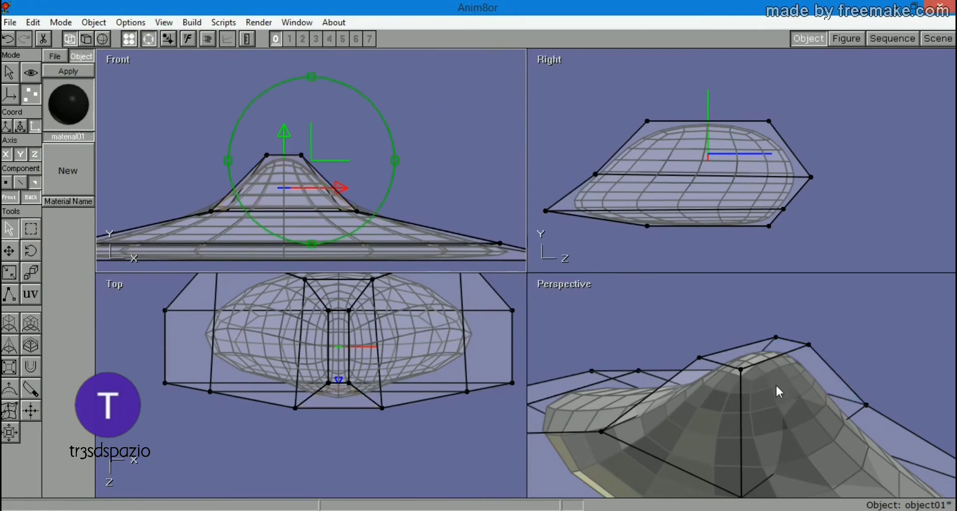
pyautogui.moveTo(777, 391); pyautogui.dragTo(582, 395)
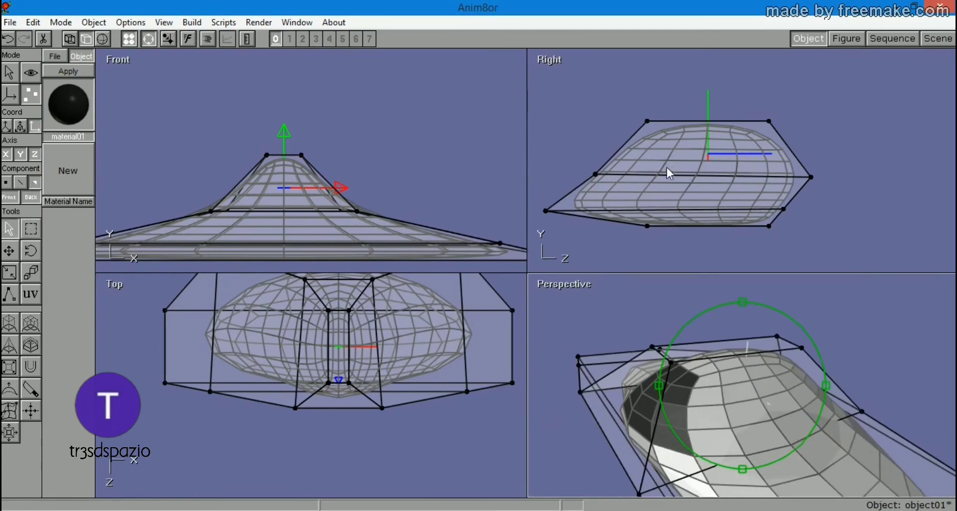
pyautogui.click(148, 40)
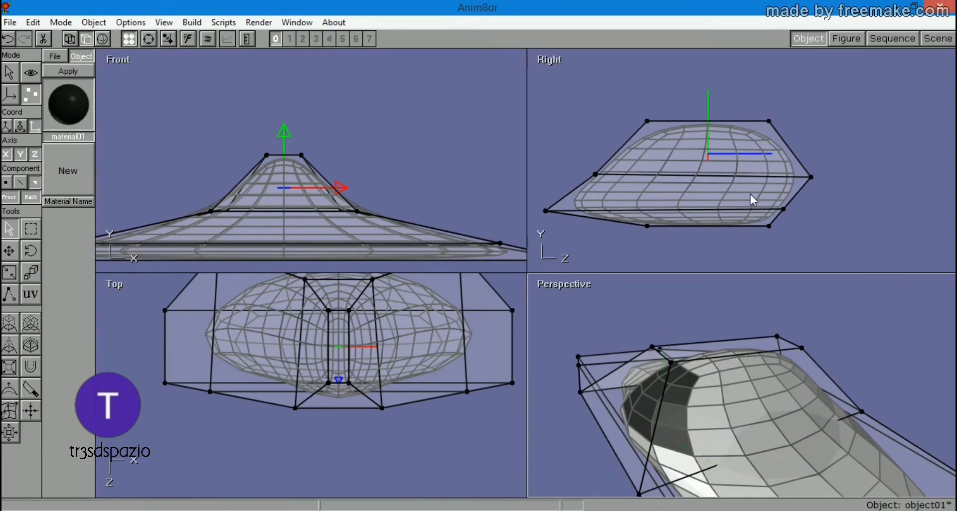
pyautogui.click(704, 156)
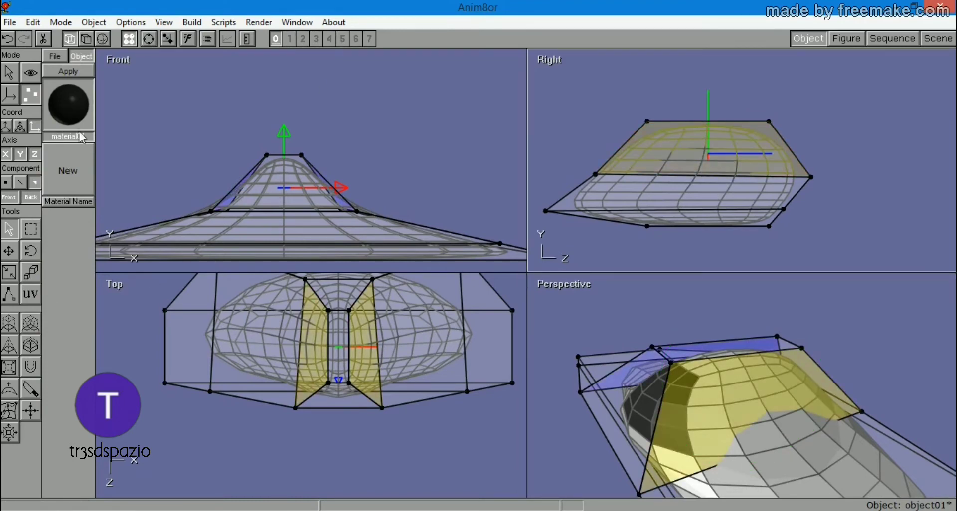
pyautogui.click(85, 72)
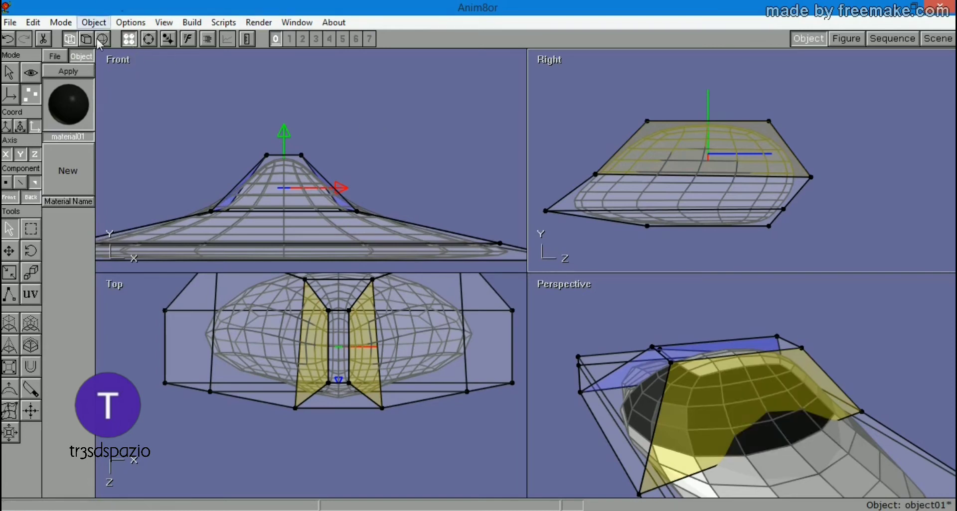
# Check the darkened upper body in the Perspective view and change the Right view to Left.
pyautogui.click(151, 39)
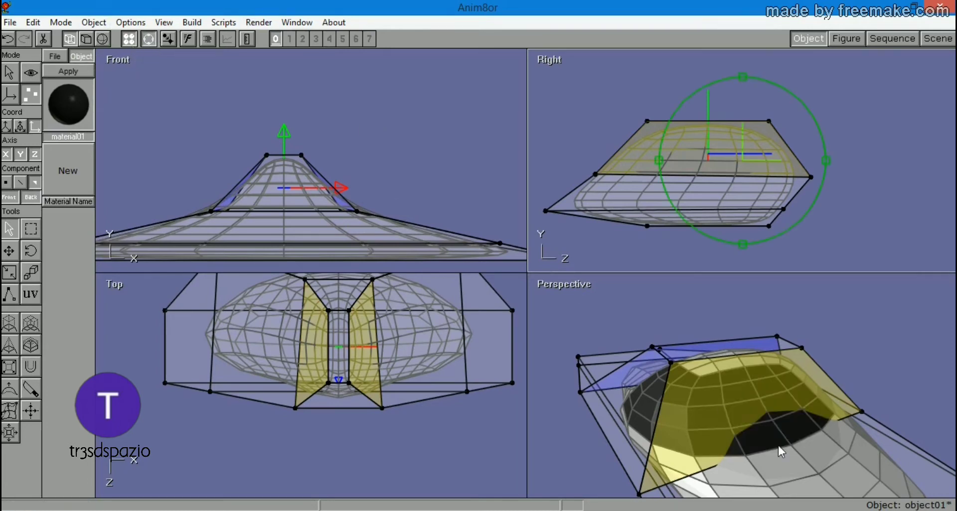
pyautogui.moveTo(676, 387)
pyautogui.mouseDown()
pyautogui.moveTo(812, 392)
pyautogui.moveTo(923, 377)
pyautogui.moveTo(930, 361)
pyautogui.moveTo(659, 399)
pyautogui.moveTo(663, 375)
pyautogui.mouseUp()
pyautogui.moveTo(663, 375); pyautogui.dragTo(696, 404, button='right')
pyautogui.moveTo(696, 404)
pyautogui.mouseDown()
pyautogui.moveTo(764, 394)
pyautogui.moveTo(597, 403)
pyautogui.moveTo(695, 404)
pyautogui.mouseUp()
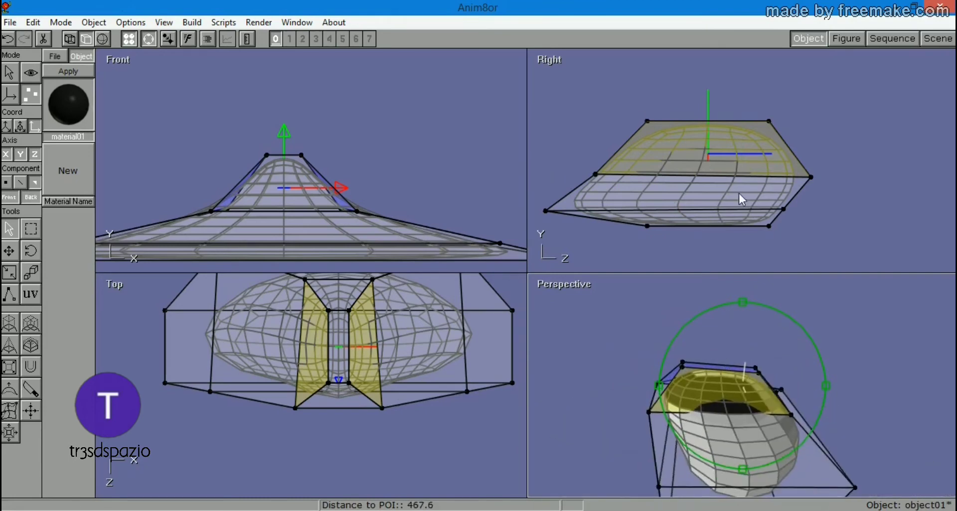
pyautogui.scroll(2, 741, 188)
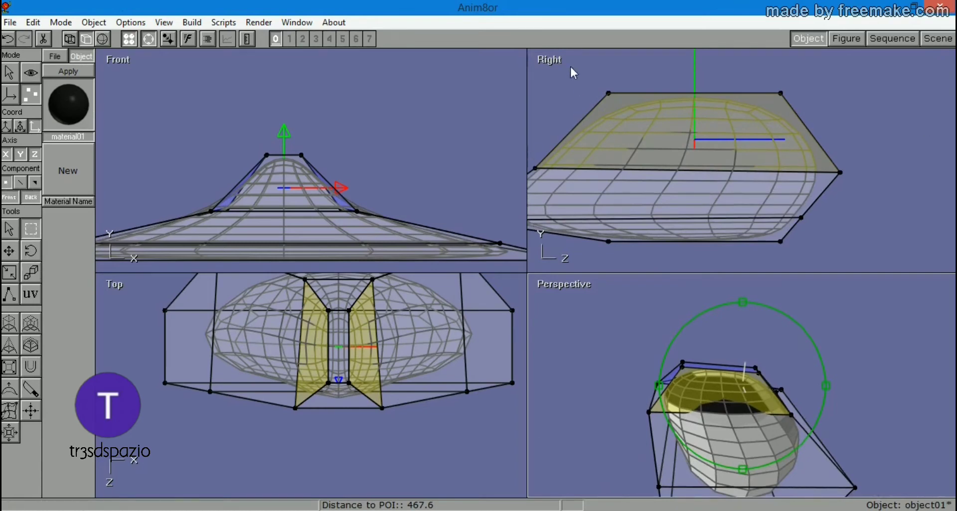
pyautogui.click(552, 60)
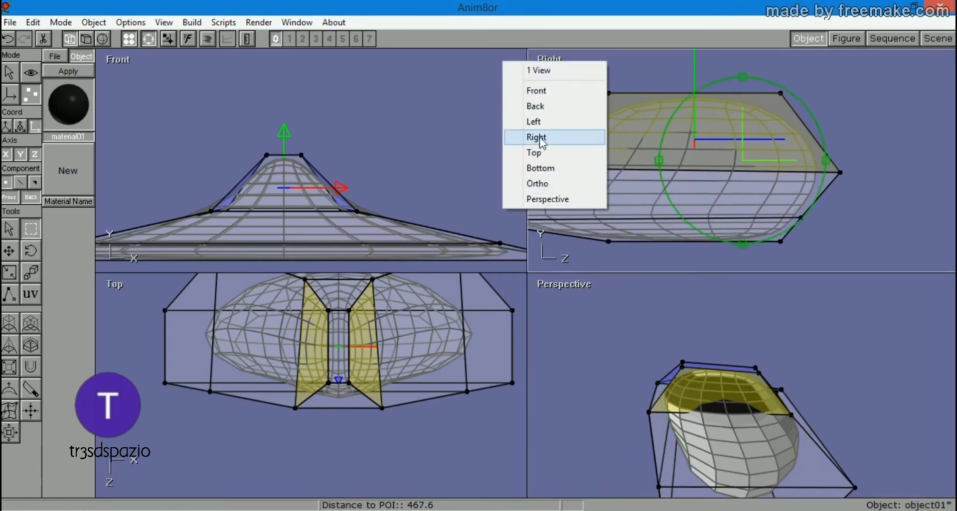
pyautogui.click(547, 120)
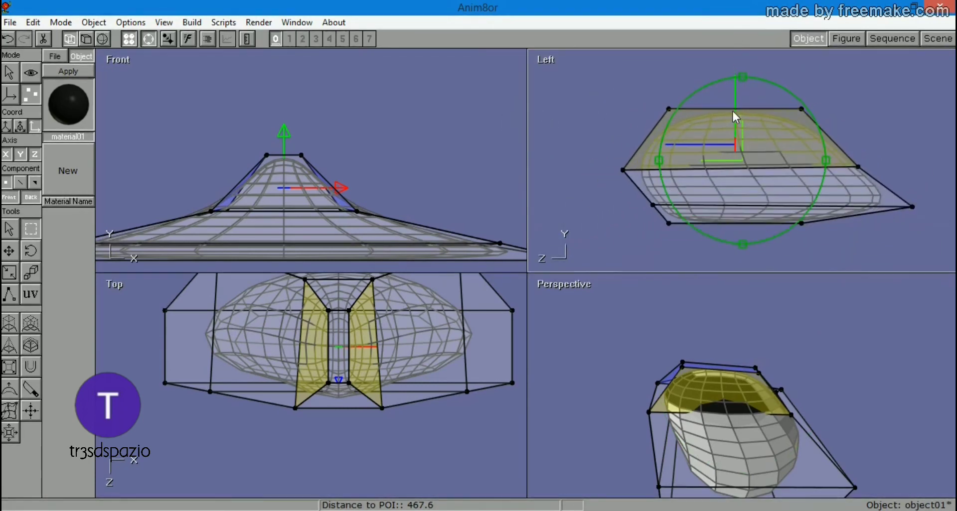
# Move the front vertices of the lower horizontal cut forward and slightly down in the Left view to extend the nose.
pyautogui.click(148, 39)
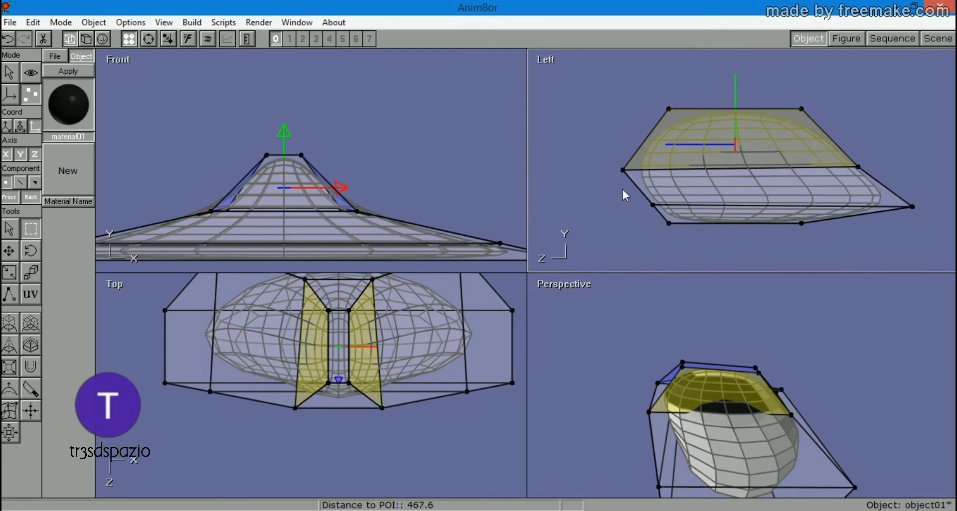
pyautogui.moveTo(653, 211); pyautogui.dragTo(528, 221)
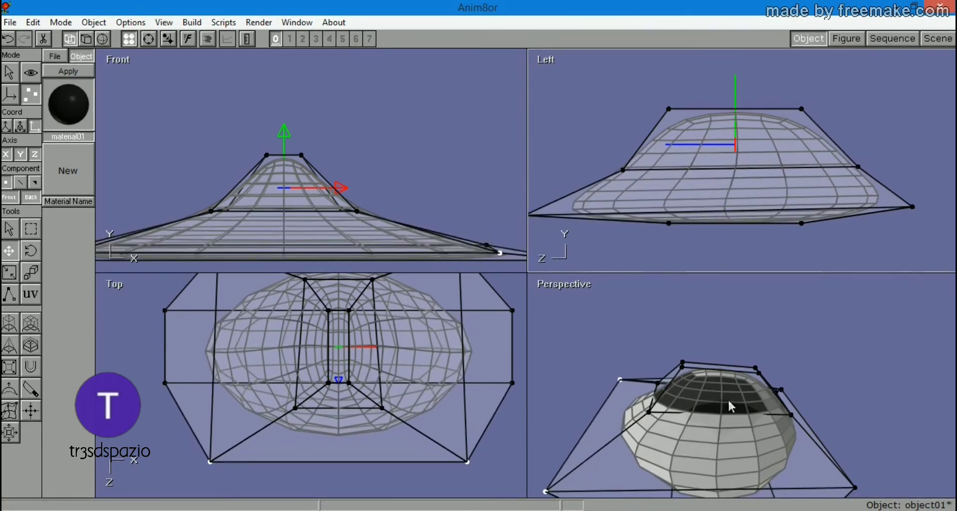
pyautogui.scroll(-3, 728, 403)
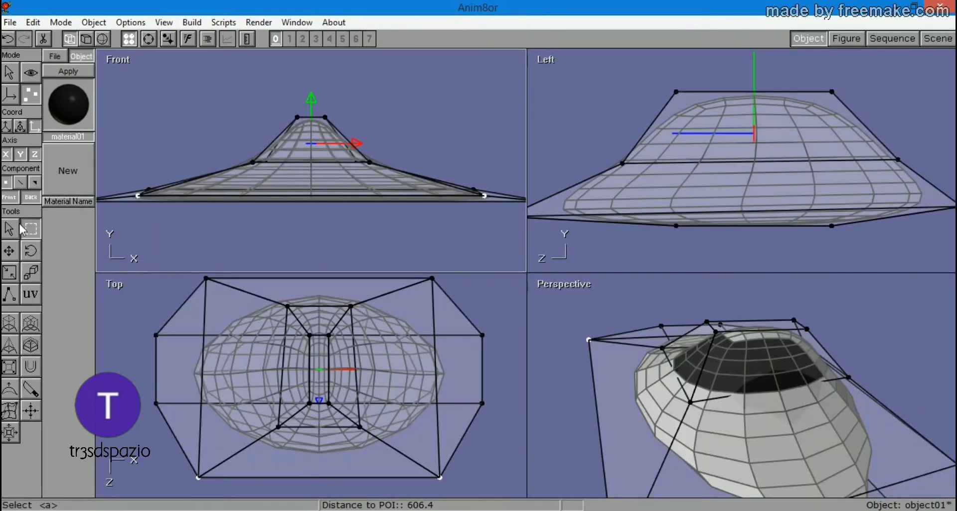
# Scale the front pair of outer bottom vertices to about 2.13 times along X in the Top view.
pyautogui.click(24, 230)
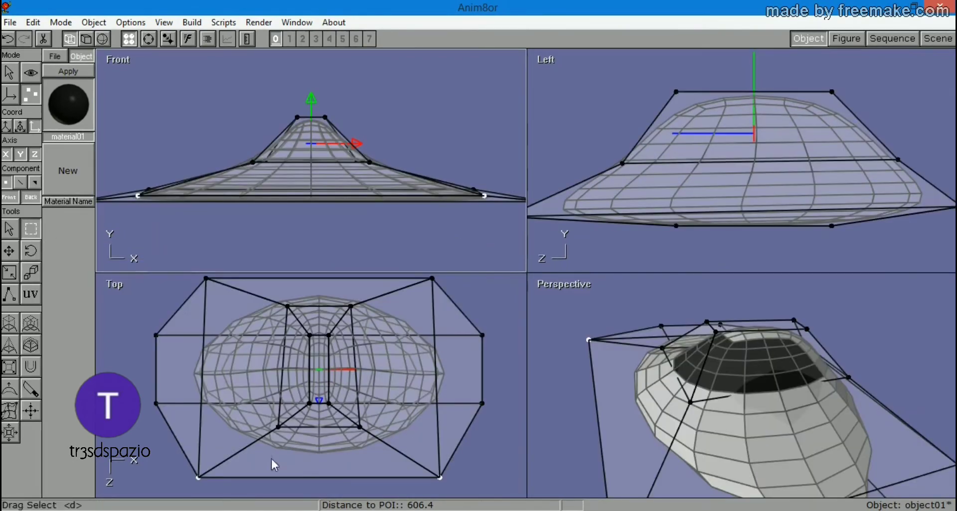
pyautogui.moveTo(146, 393); pyautogui.dragTo(178, 438)
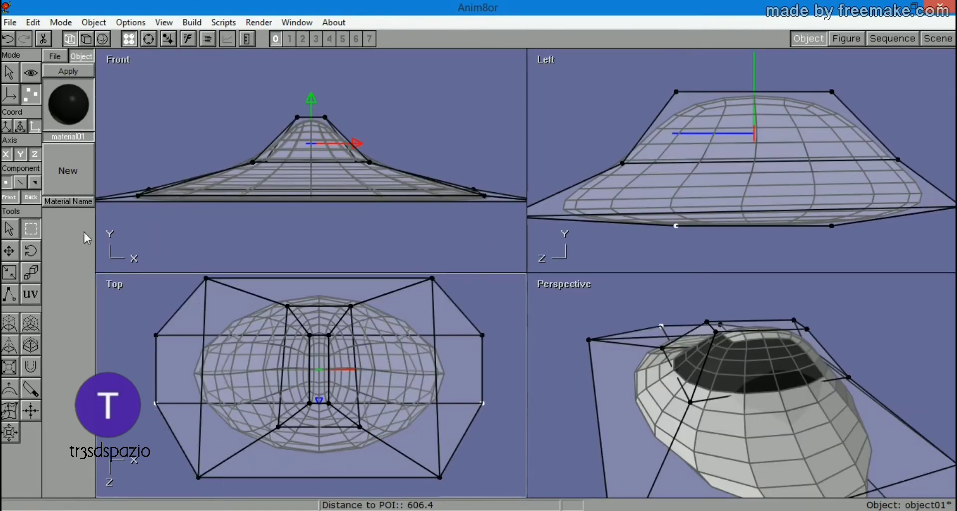
pyautogui.click(14, 274)
pyautogui.moveTo(144, 398); pyautogui.dragTo(209, 391)
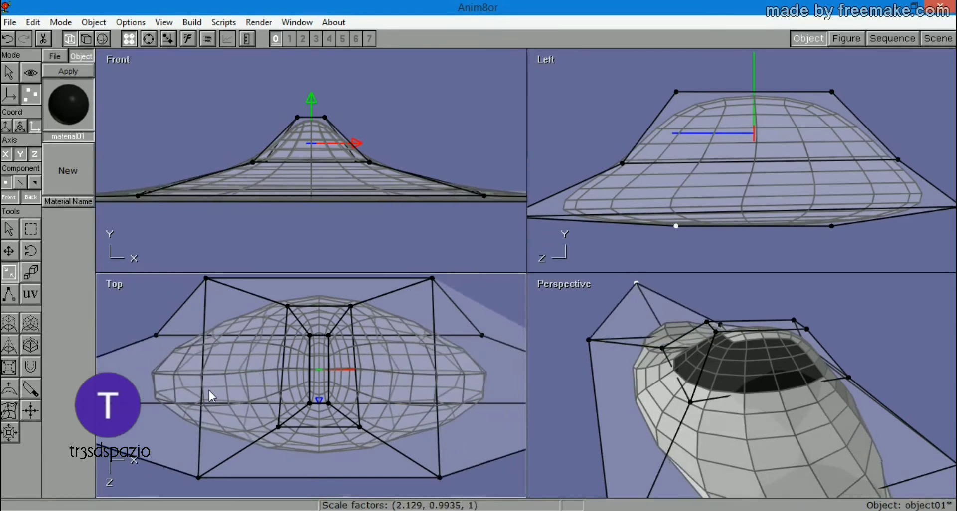
# Move the rear pair of outer bottom vertices backward and slightly outward in the Top view, undoing the exaggerated attempts.
pyautogui.click(31, 229)
pyautogui.moveTo(146, 321); pyautogui.dragTo(287, 206)
pyautogui.click(9, 251)
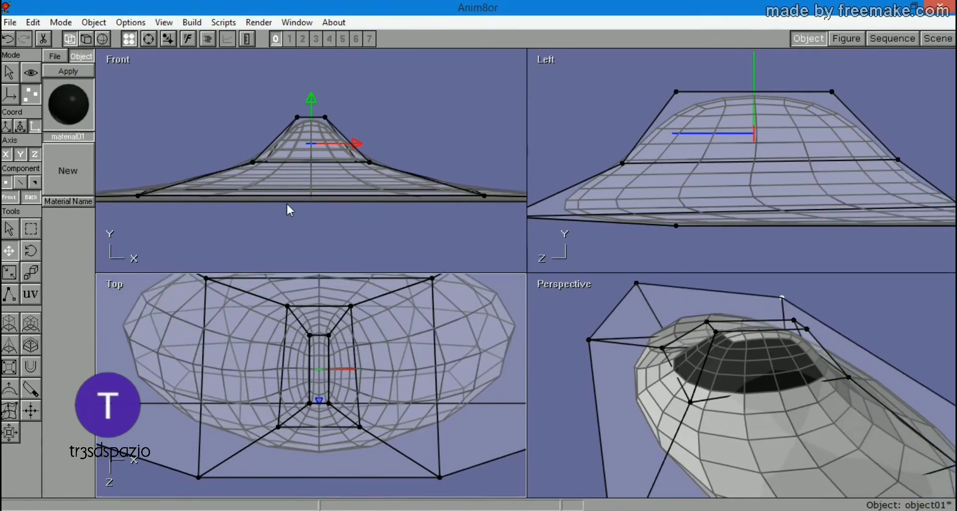
pyautogui.hotkey('ctrl', 'z')
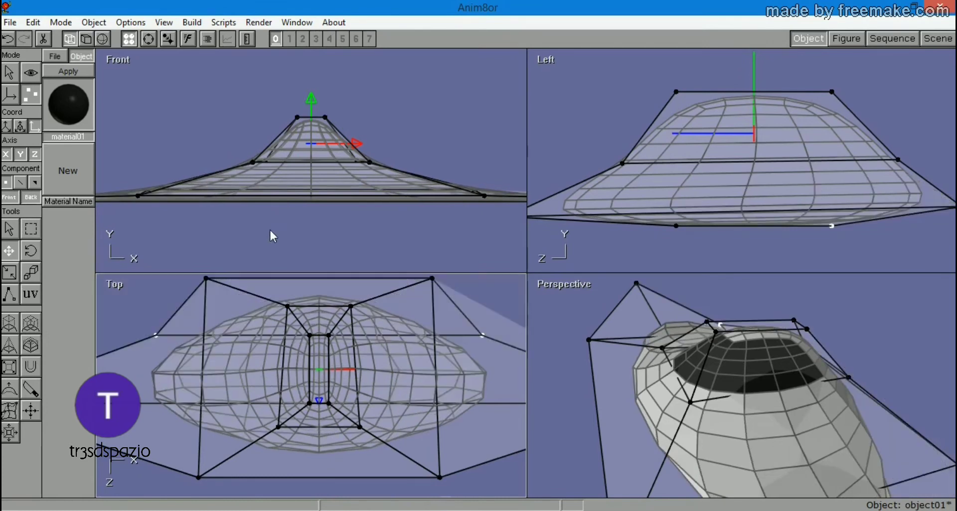
pyautogui.moveTo(198, 307); pyautogui.dragTo(237, 235)
pyautogui.hotkey('ctrl', 'z')
pyautogui.moveTo(164, 317); pyautogui.dragTo(173, 283)
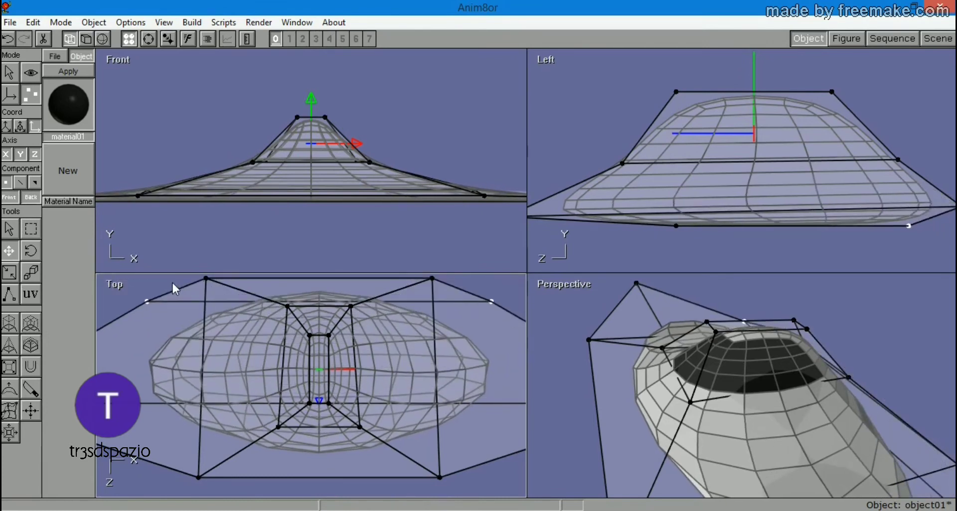
# Lower the selected rear bottom vertices along Y in the Front view to deepen the underside of the tail.
pyautogui.click(149, 38)
pyautogui.moveTo(756, 397); pyautogui.dragTo(900, 4)
pyautogui.scroll(-3, 797, 192)
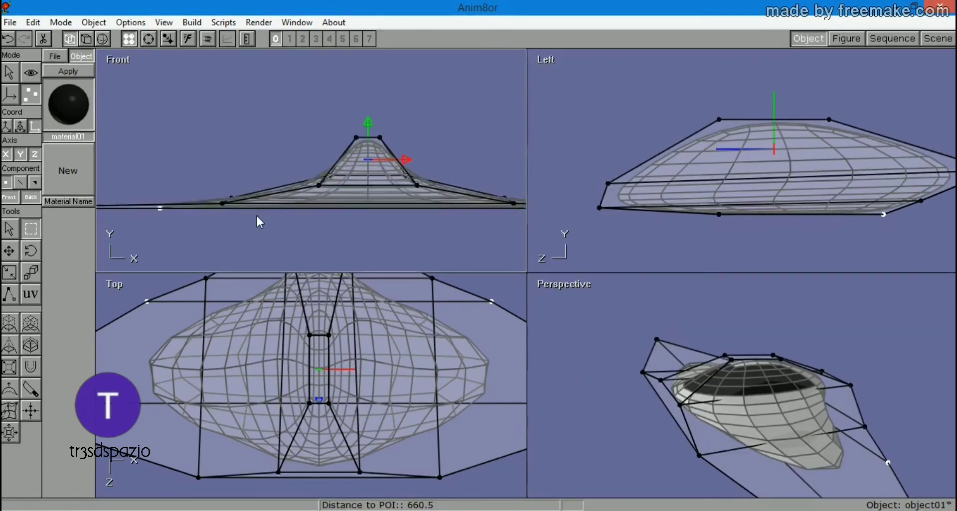
pyautogui.scroll(-2, 256, 216)
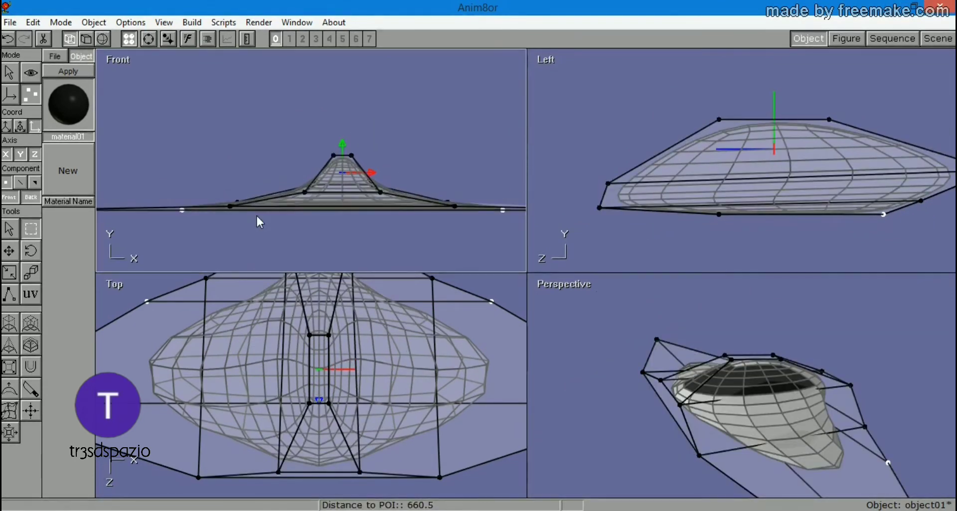
pyautogui.click(9, 251)
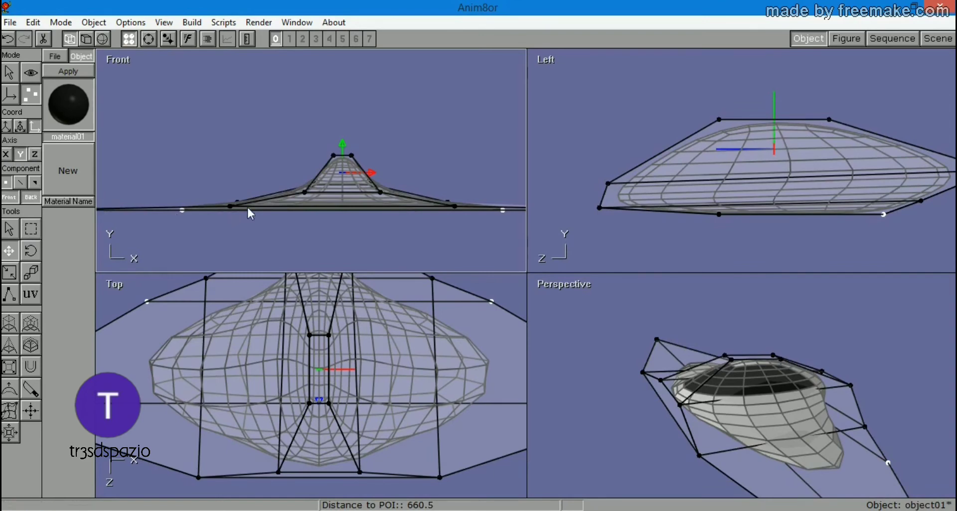
pyautogui.moveTo(247, 206); pyautogui.dragTo(283, 240)
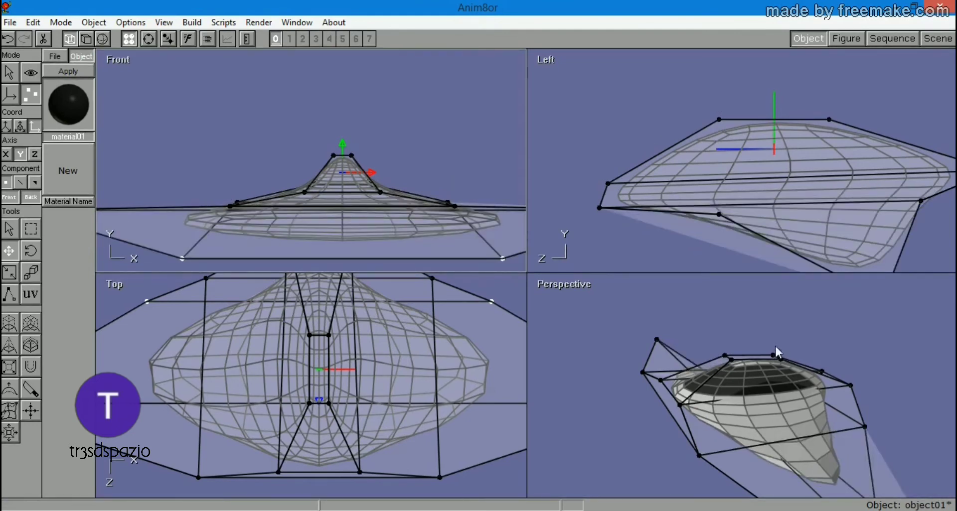
# Inspect the reshaped hull in an enlarged Perspective view and from other orbit angles.
pyautogui.moveTo(776, 347); pyautogui.dragTo(705, 377, button='right')
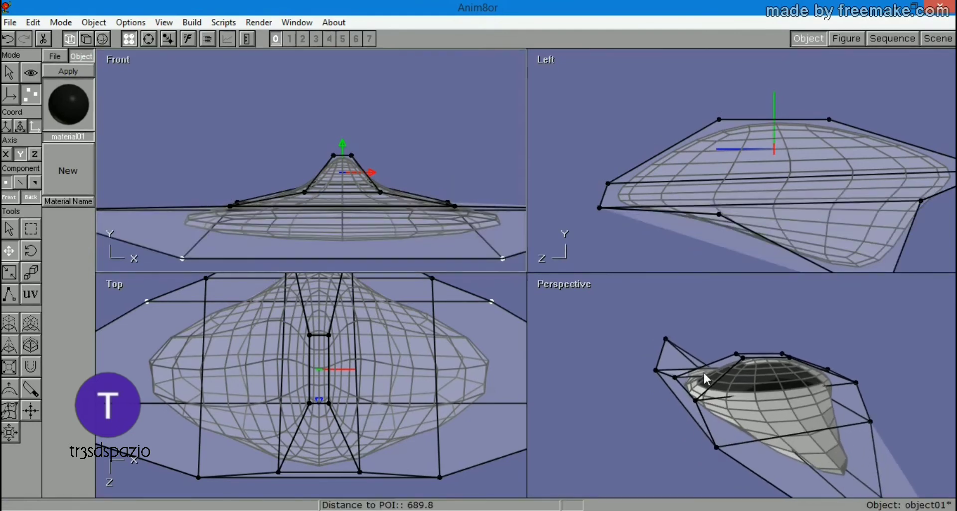
pyautogui.click(569, 284)
pyautogui.click(555, 289)
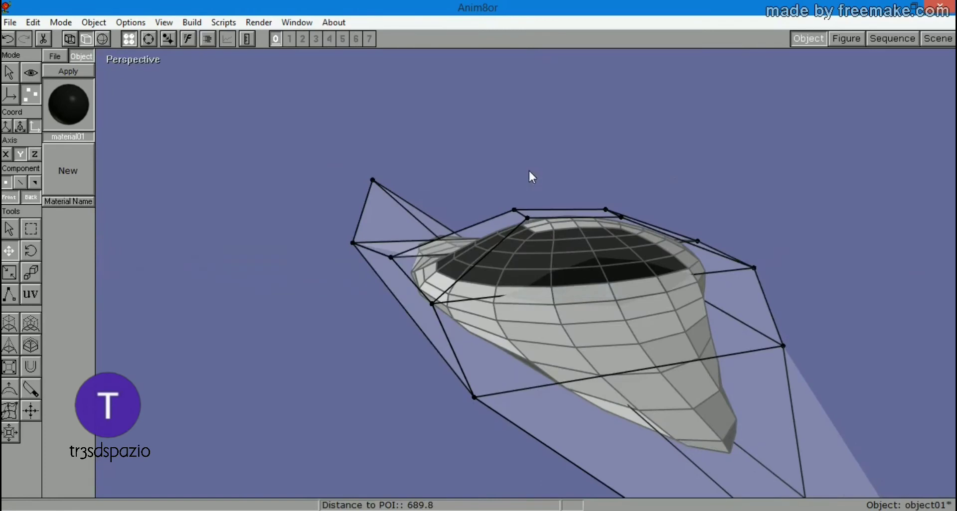
pyautogui.click(149, 39)
pyautogui.moveTo(632, 357); pyautogui.dragTo(758, 397)
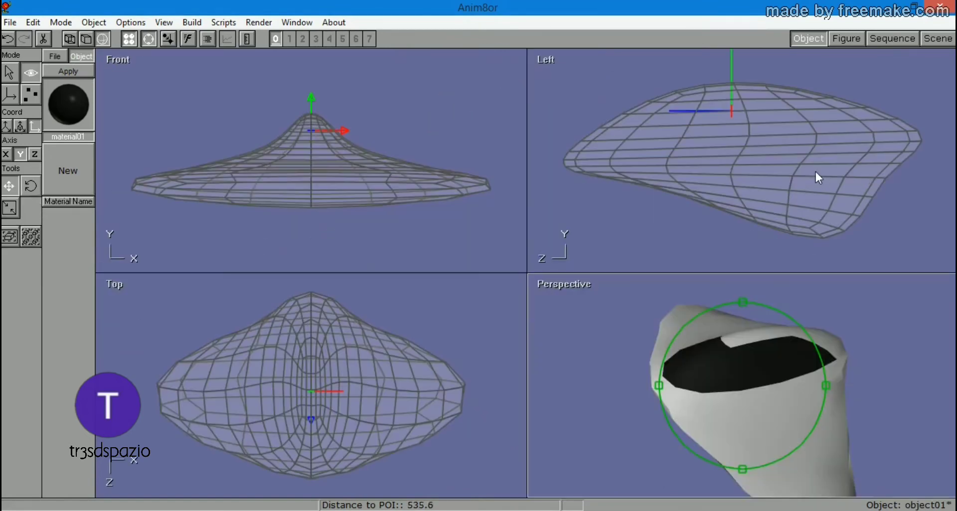
# Set the Left, Front and Top views to smooth shading and check the ship from another angle in the Perspective view.
pyautogui.click(816, 173)
pyautogui.click(147, 39)
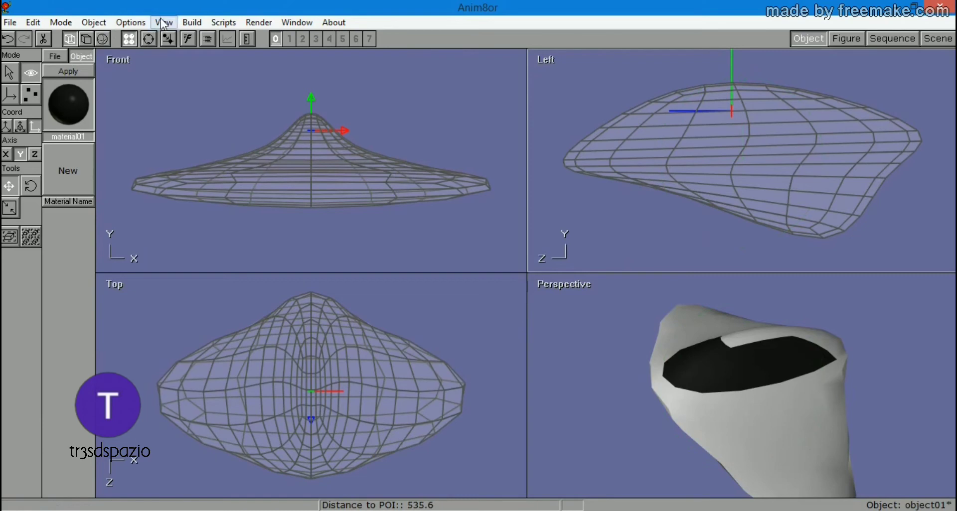
pyautogui.click(87, 40)
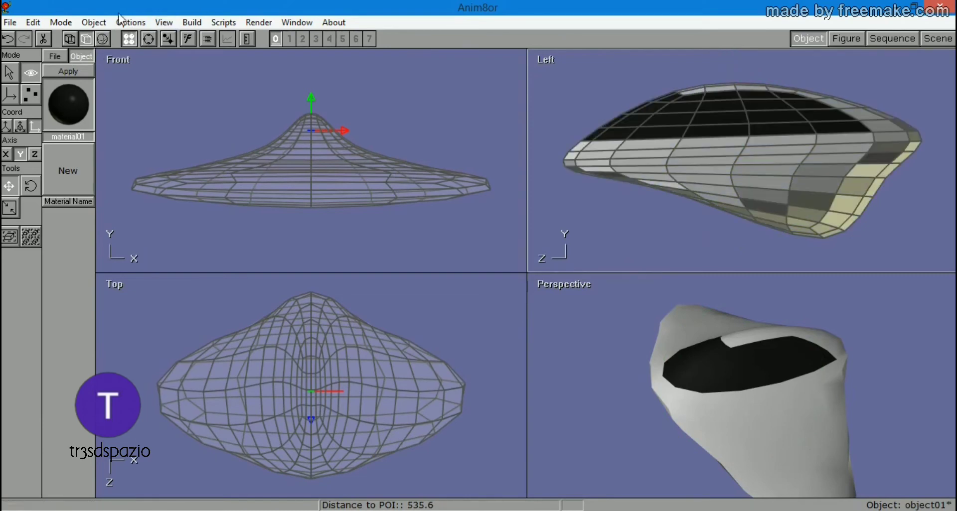
pyautogui.click(102, 39)
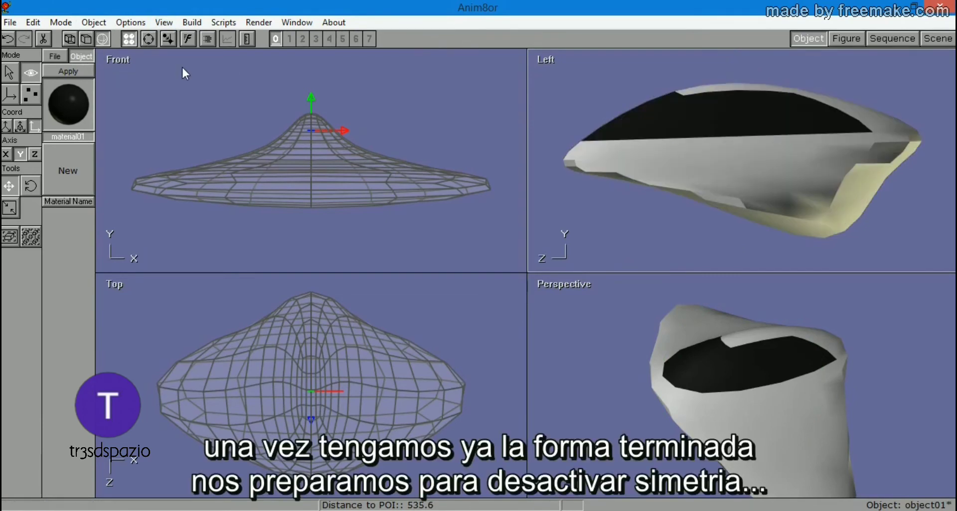
pyautogui.click(181, 64)
pyautogui.click(102, 39)
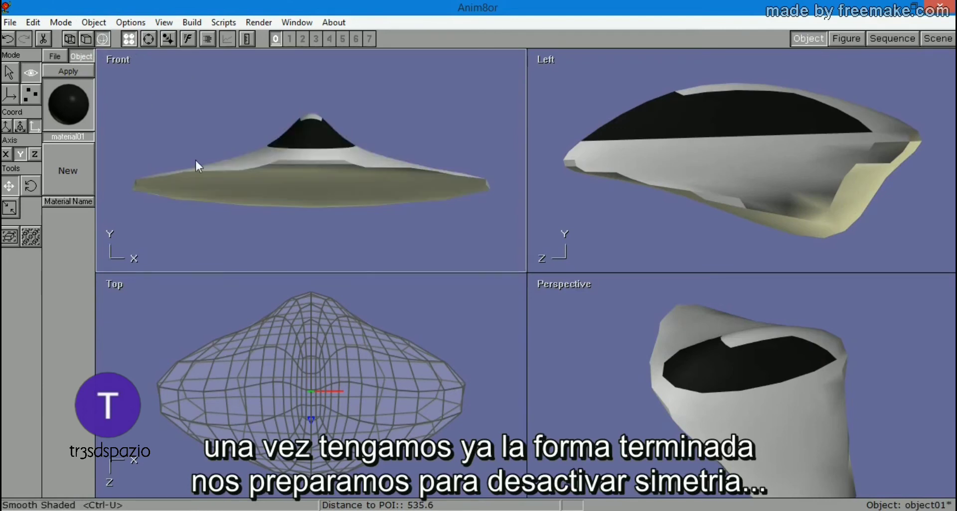
pyautogui.click(199, 293)
pyautogui.click(102, 38)
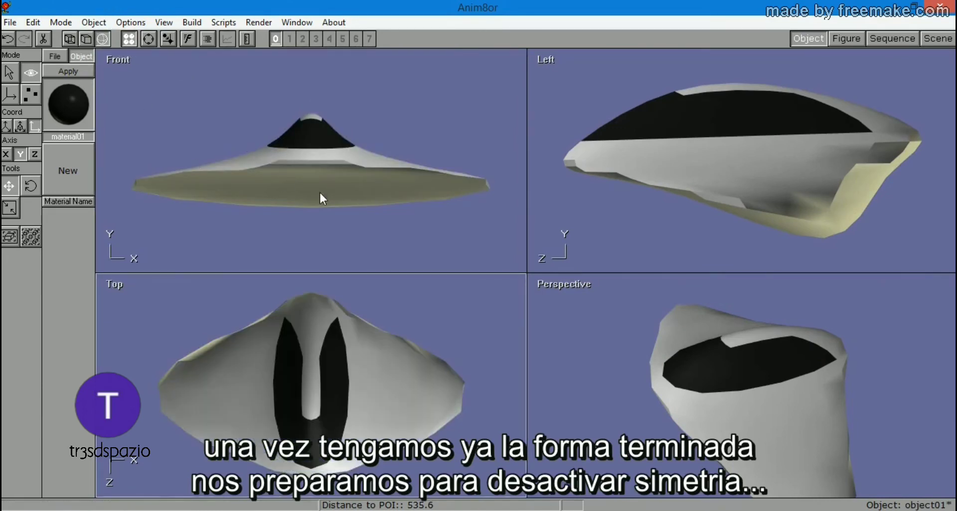
pyautogui.click(149, 39)
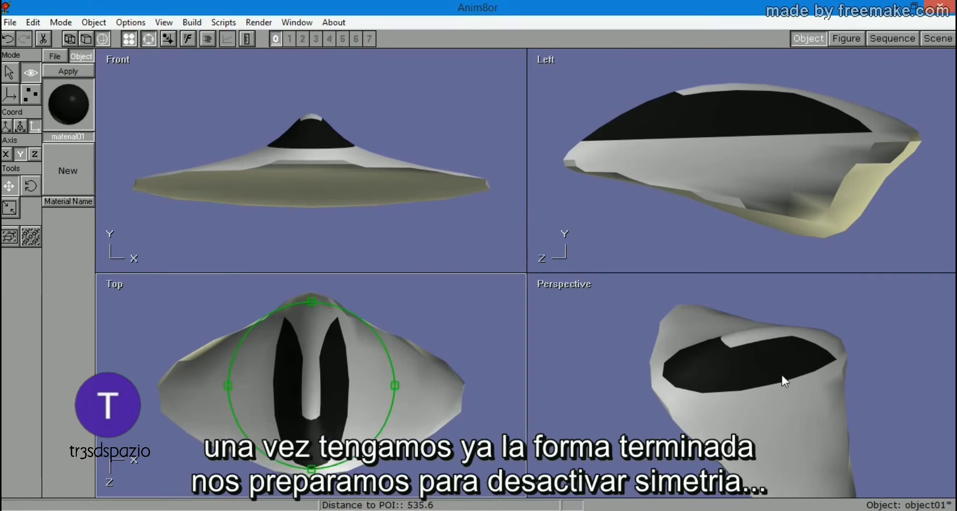
pyautogui.moveTo(781, 375); pyautogui.dragTo(810, 371)
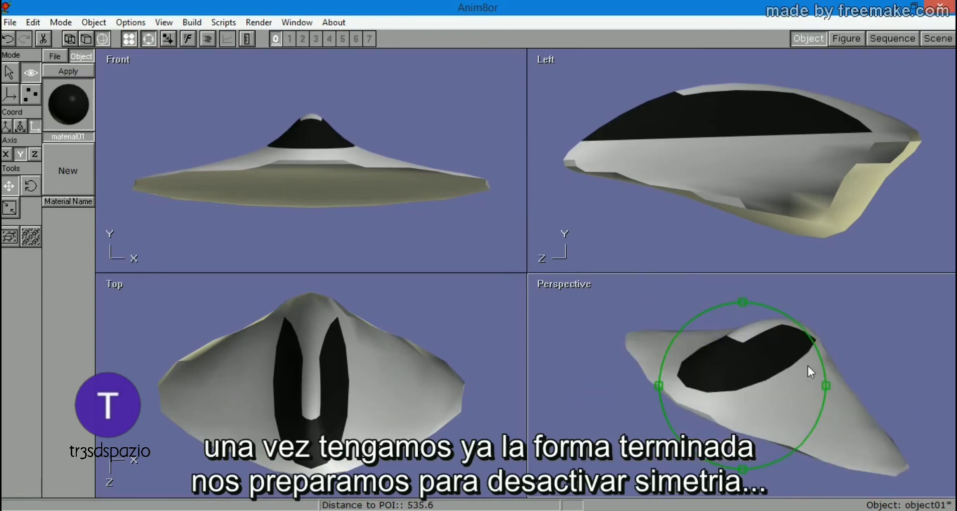
# Switch to object editing, apply Convert to Subdivided, and select the ship.
pyautogui.click(10, 73)
pyautogui.click(756, 191)
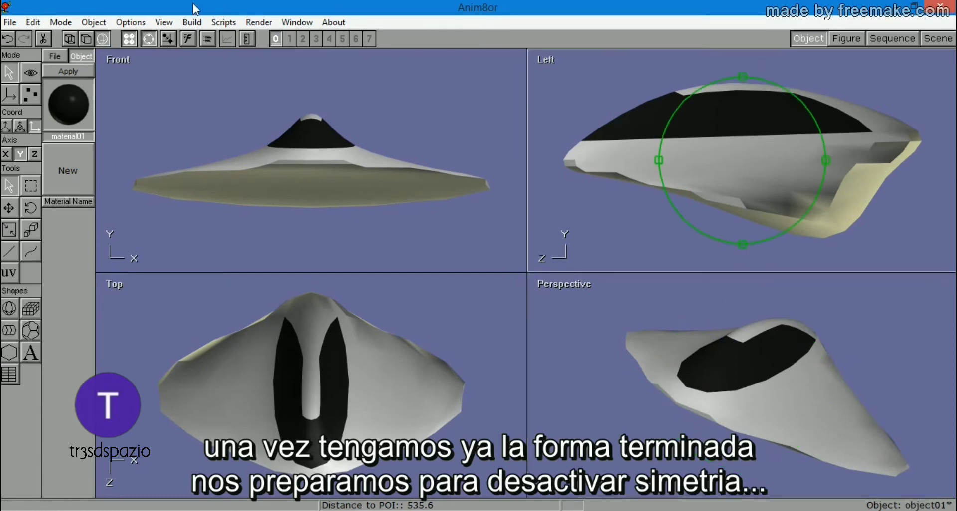
pyautogui.click(192, 22)
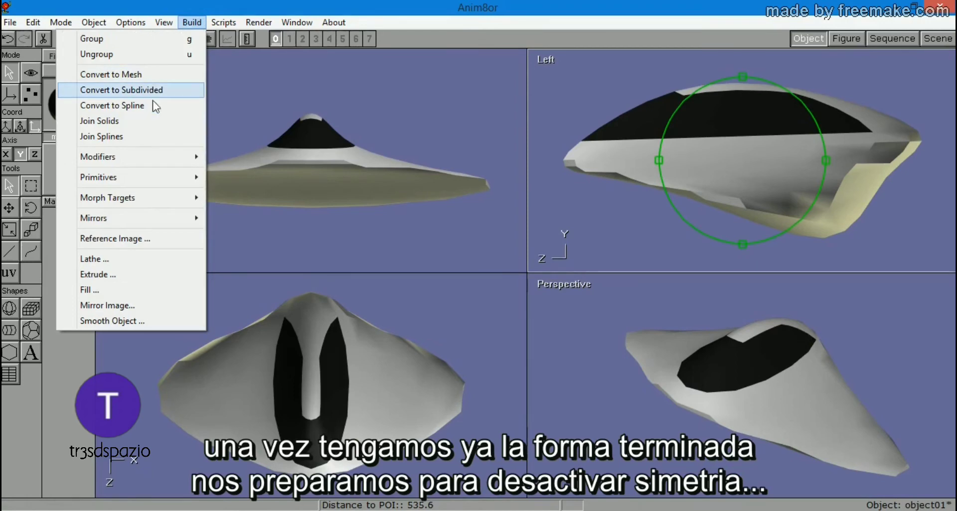
pyautogui.click(153, 90)
pyautogui.click(785, 405)
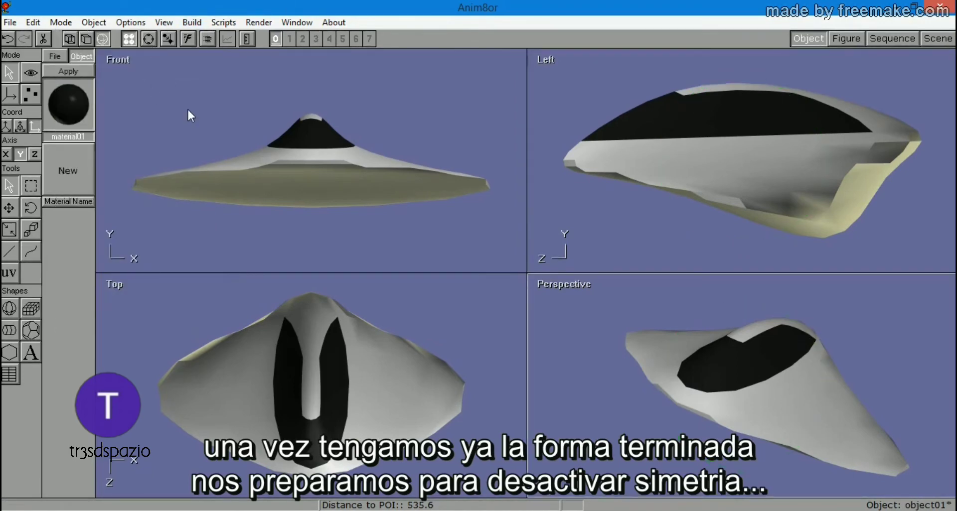
pyautogui.click(825, 403)
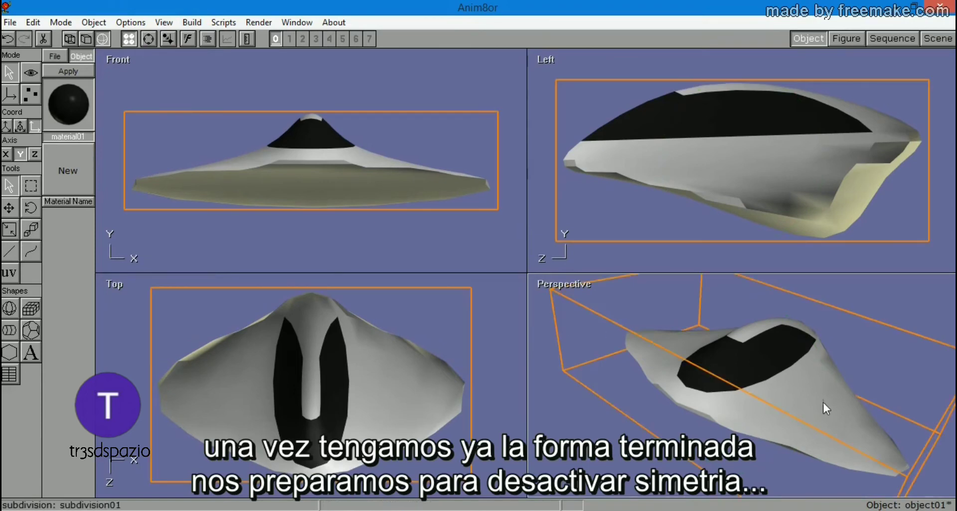
# Deselect the ship and examine its smooth-shaded surface in a maximised Perspective view from a more frontal angle.
pyautogui.scroll(3, 824, 402)
pyautogui.scroll(4, 727, 405)
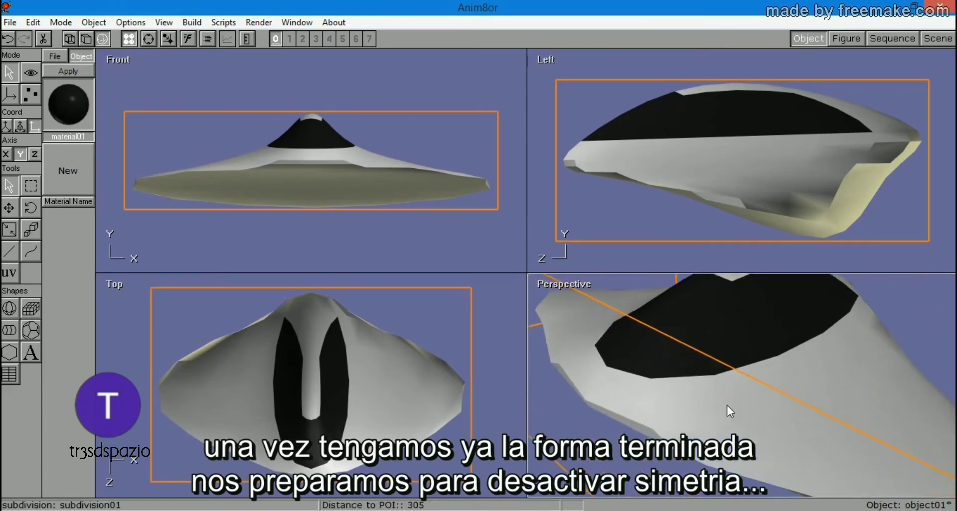
pyautogui.scroll(-5, 727, 405)
pyautogui.click(579, 307)
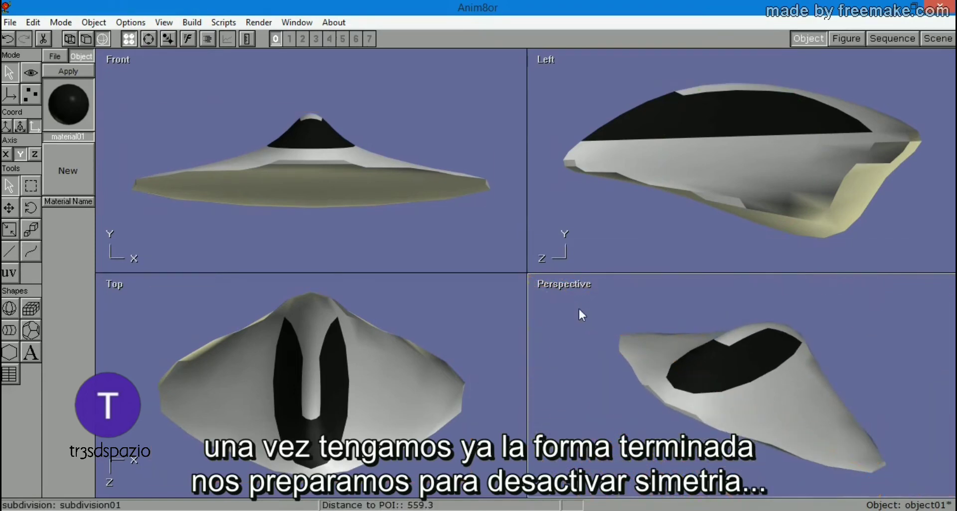
pyautogui.click(577, 293)
pyautogui.click(573, 297)
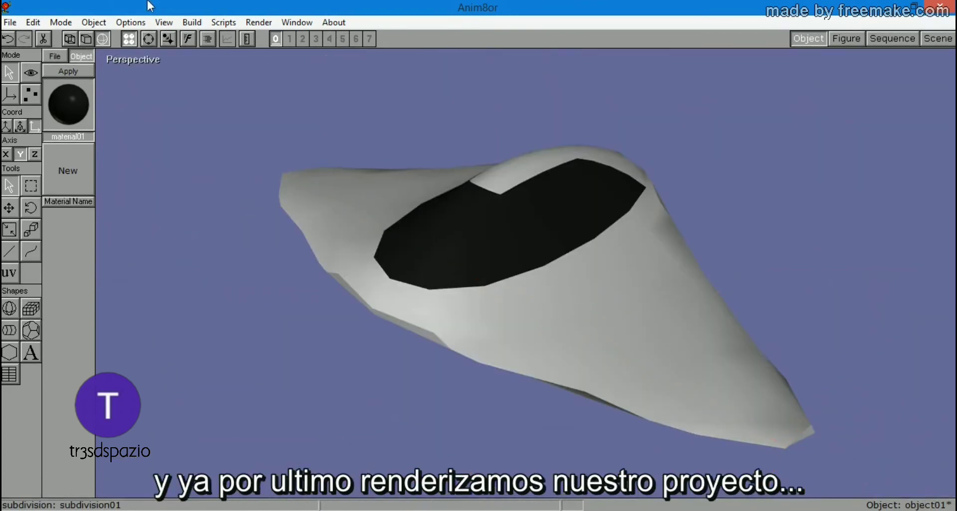
pyautogui.click(146, 45)
pyautogui.moveTo(505, 292)
pyautogui.mouseDown()
pyautogui.moveTo(585, 254)
pyautogui.moveTo(617, 226)
pyautogui.moveTo(654, 260)
pyautogui.moveTo(770, 258)
pyautogui.moveTo(794, 353)
pyautogui.moveTo(789, 315)
pyautogui.moveTo(805, 269)
pyautogui.moveTo(930, 238)
pyautogui.moveTo(604, 264)
pyautogui.moveTo(548, 280)
pyautogui.mouseUp()
# Restore the four-view layout and set the Perspective and Front views to wireframe, resetting the rotated first view to Front.
pyautogui.click(118, 61)
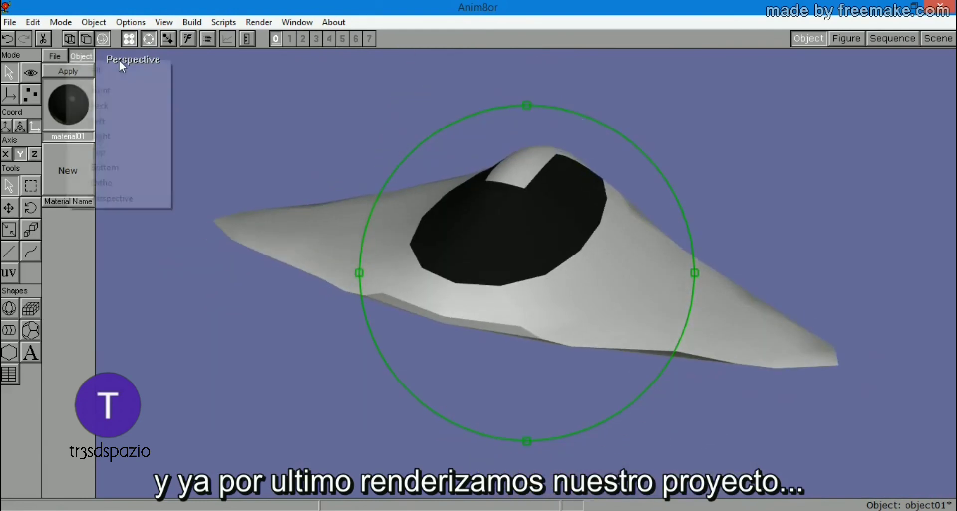
pyautogui.click(122, 71)
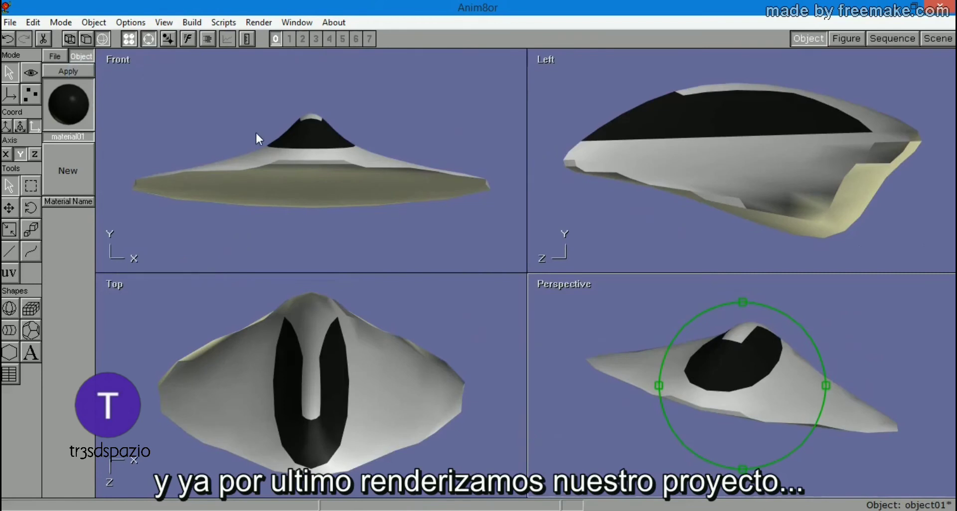
pyautogui.click(71, 39)
pyautogui.click(183, 83)
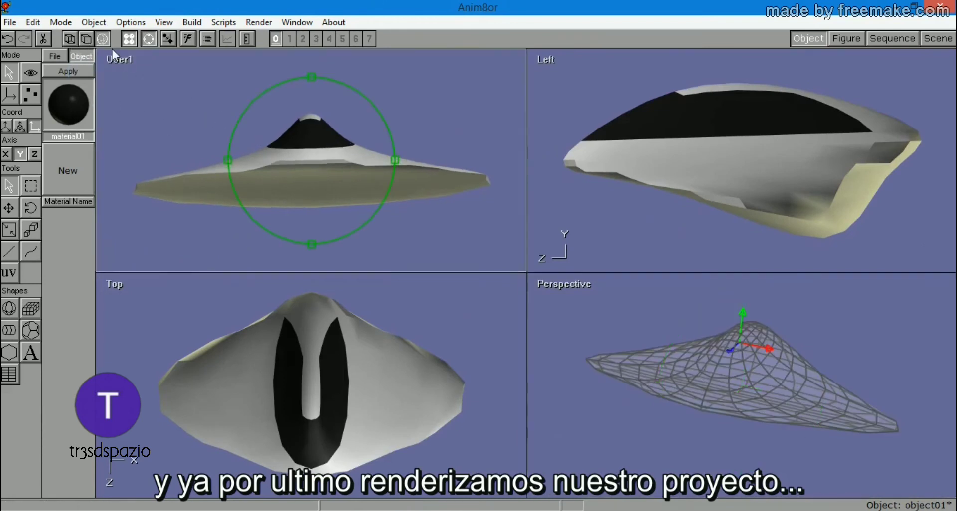
pyautogui.click(120, 59)
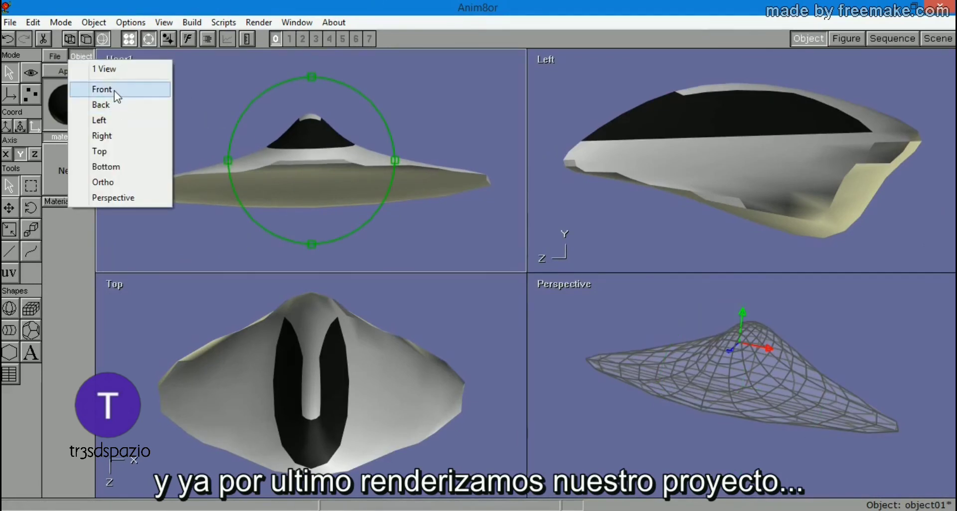
pyautogui.click(115, 90)
pyautogui.click(70, 38)
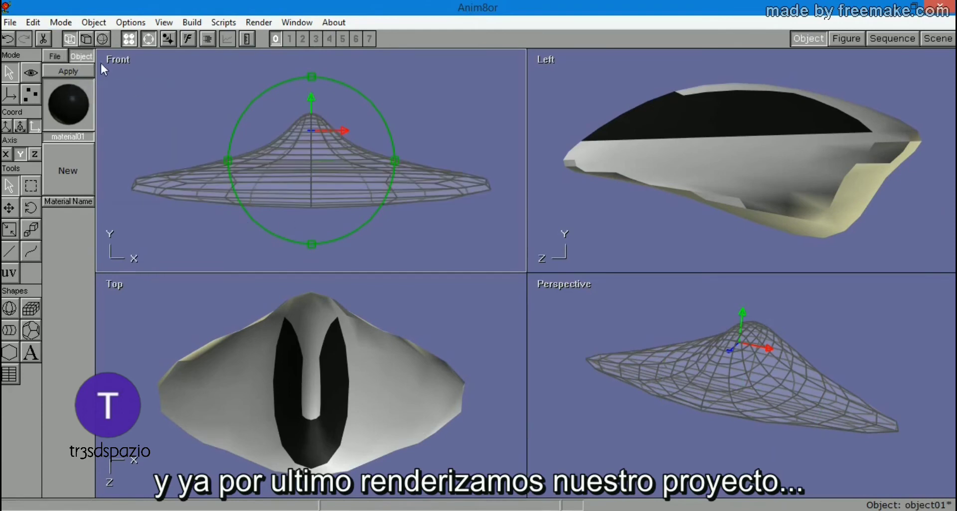
# Switch to point editing, reset the rotated User3 view to Top, and give it flat shading.
pyautogui.click(32, 92)
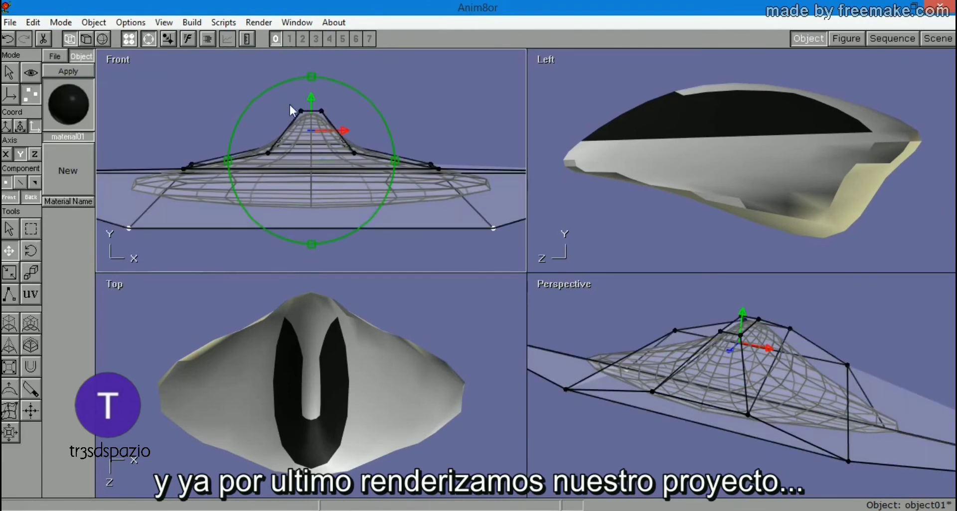
pyautogui.click(146, 324)
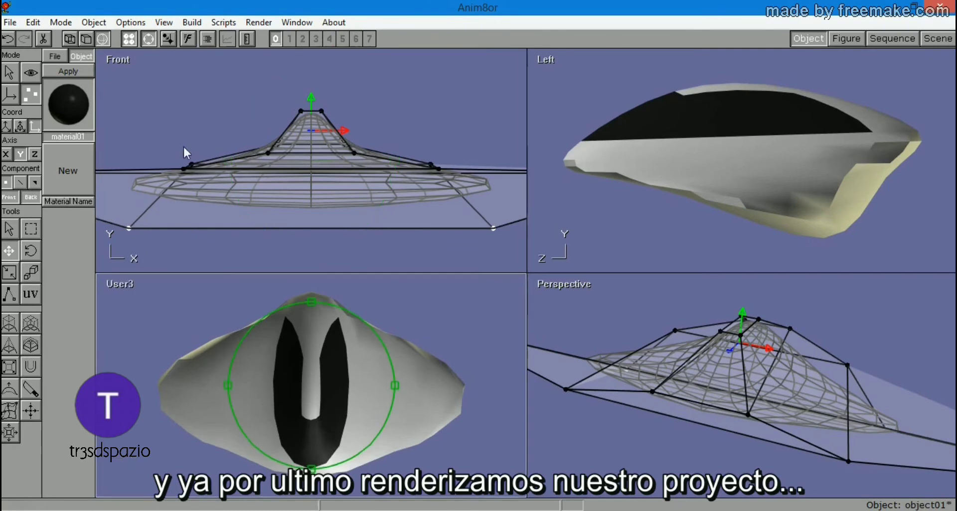
pyautogui.click(133, 282)
pyautogui.click(134, 377)
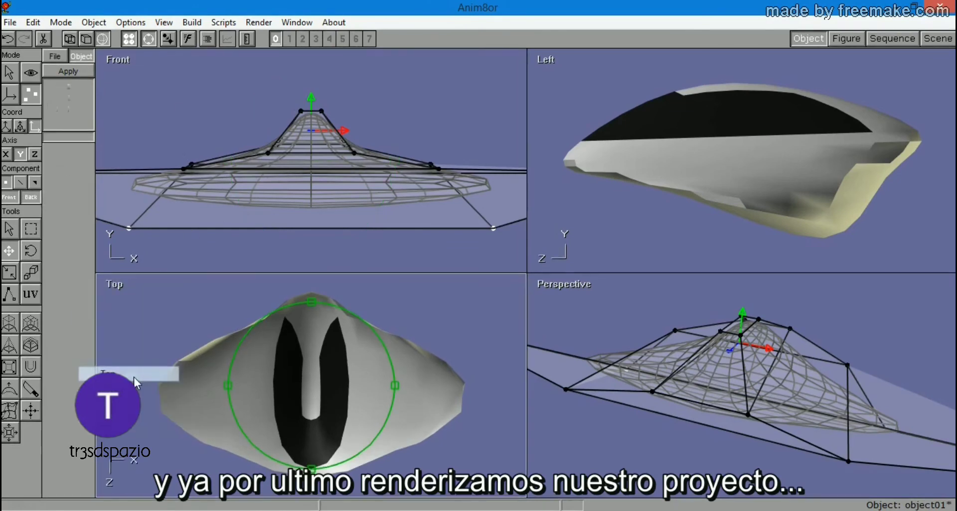
pyautogui.click(86, 39)
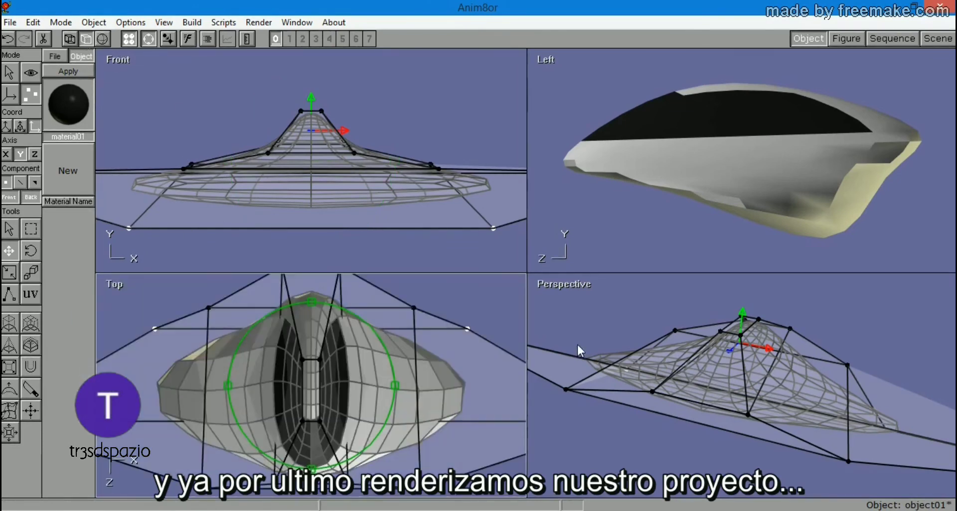
# Move the two selected outer points in the Top view away from the centre along the Z axis to stretch the hull.
pyautogui.scroll(1, 274, 307)
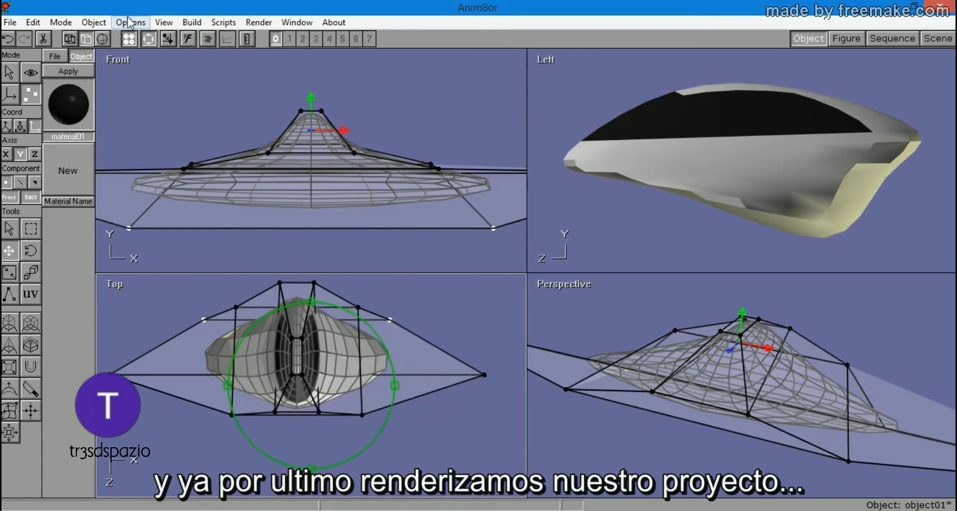
pyautogui.click(148, 40)
pyautogui.scroll(1, 174, 326)
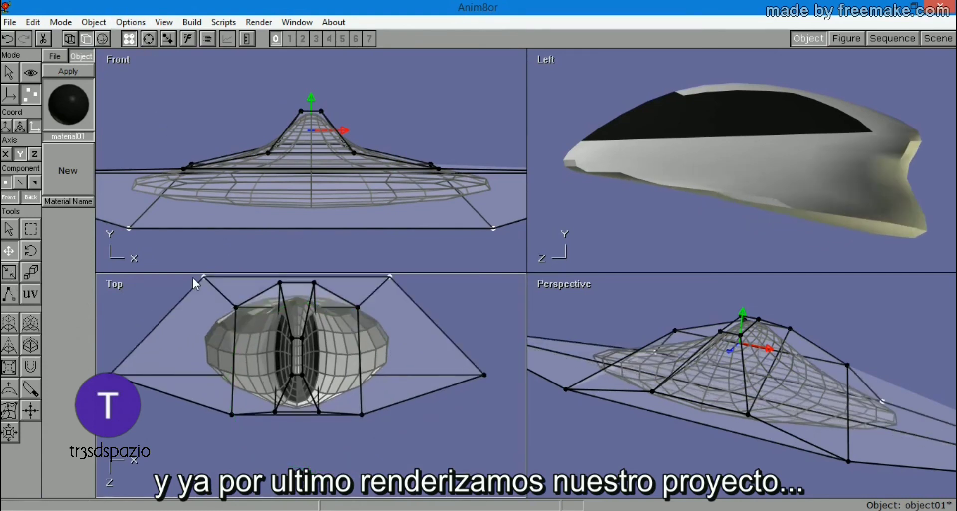
pyautogui.moveTo(193, 270)
pyautogui.mouseDown()
pyautogui.moveTo(193, 314)
pyautogui.moveTo(199, 275)
pyautogui.mouseUp()
pyautogui.scroll(-2, 741, 413)
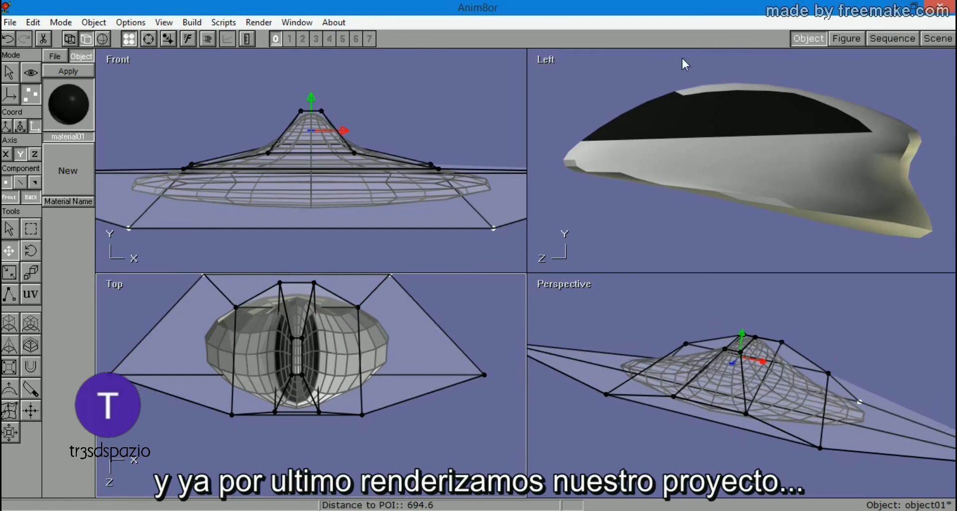
# Set the Perspective view to smooth shading and orbit it to show the ship's dark upper faces from above.
pyautogui.click(149, 40)
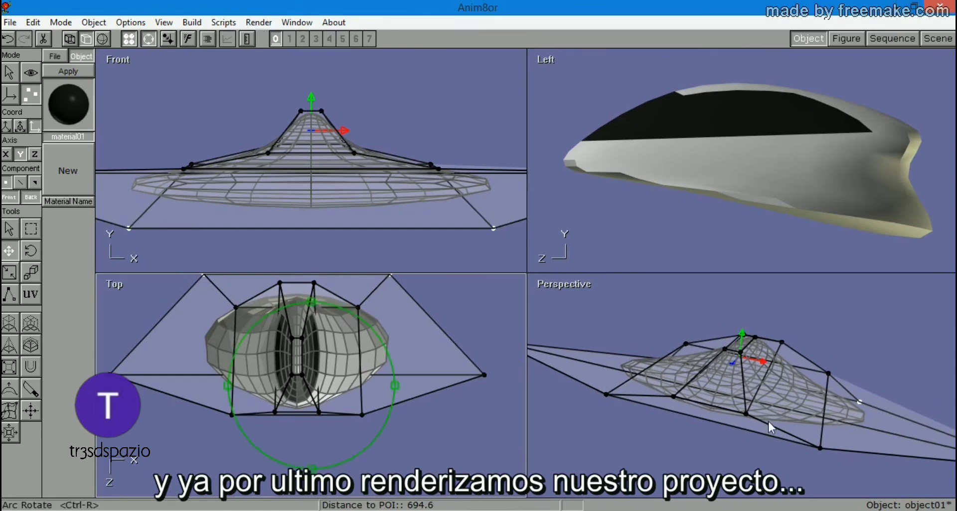
pyautogui.moveTo(769, 421); pyautogui.dragTo(696, 365)
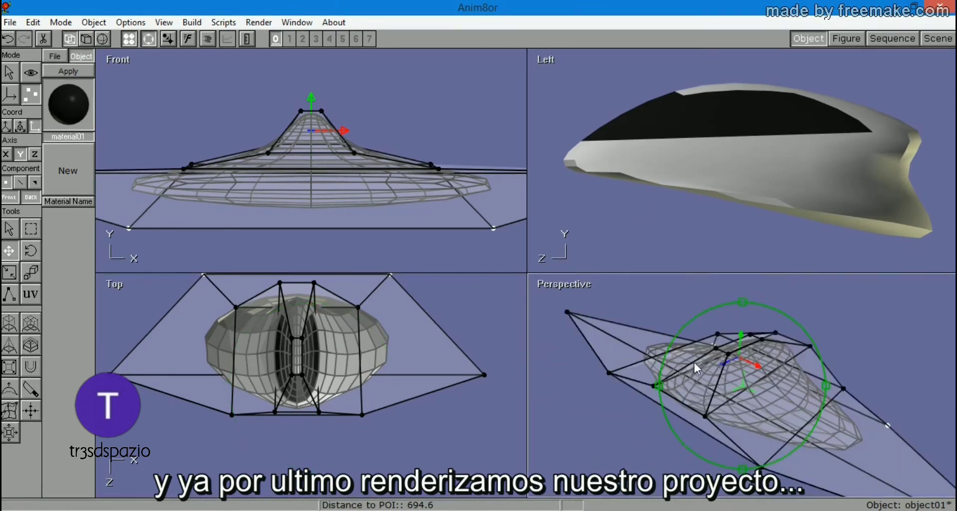
pyautogui.click(104, 41)
pyautogui.moveTo(594, 354)
pyautogui.mouseDown()
pyautogui.moveTo(728, 353)
pyautogui.moveTo(587, 383)
pyautogui.moveTo(582, 369)
pyautogui.moveTo(702, 371)
pyautogui.moveTo(764, 344)
pyautogui.moveTo(820, 389)
pyautogui.moveTo(759, 412)
pyautogui.moveTo(767, 377)
pyautogui.mouseUp()
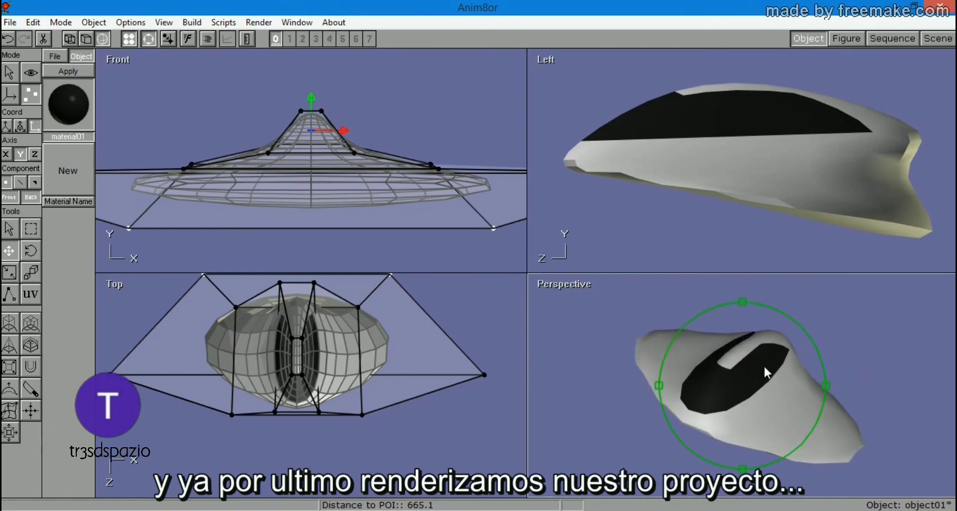
# Switch to object editing, select the ship, and apply Stop Mirroring.
pyautogui.click(192, 23)
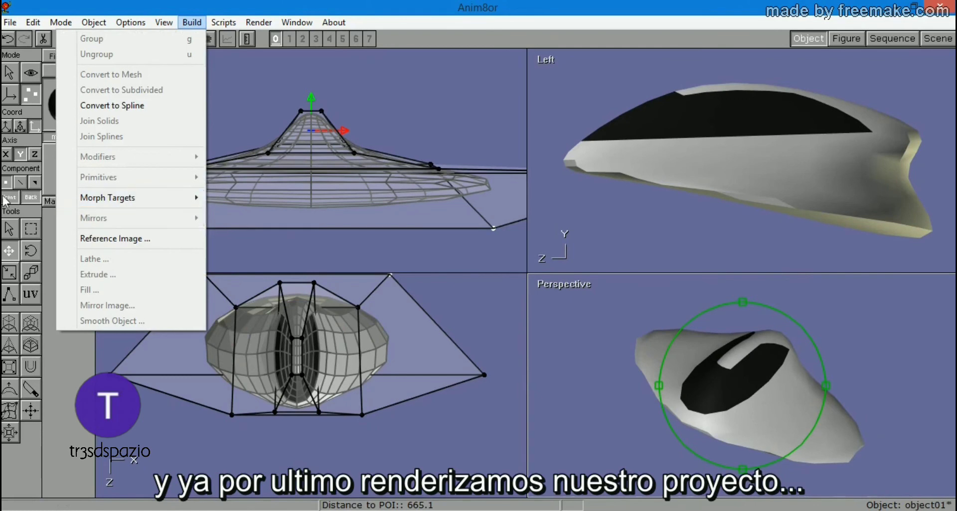
pyautogui.click(15, 219)
pyautogui.click(246, 197)
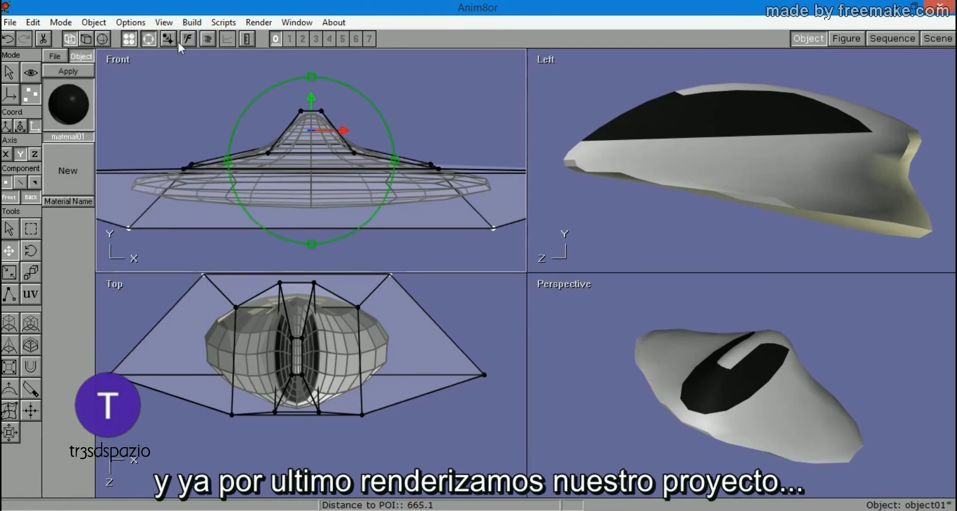
pyautogui.click(149, 40)
pyautogui.click(9, 72)
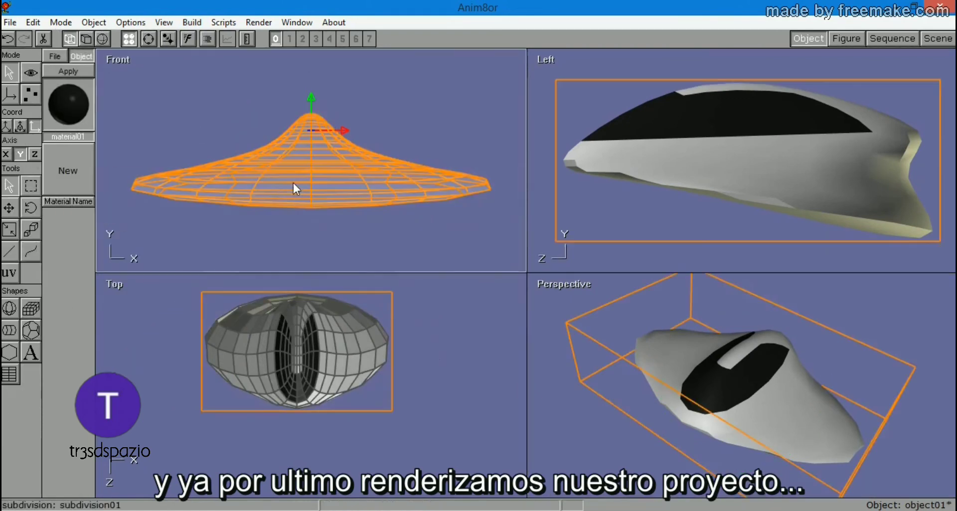
pyautogui.click(192, 22)
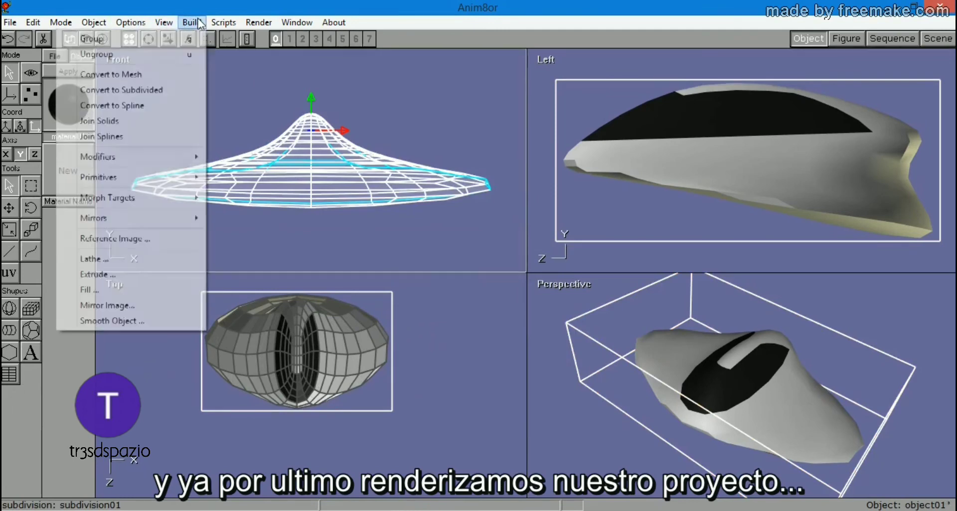
pyautogui.moveTo(127, 223)
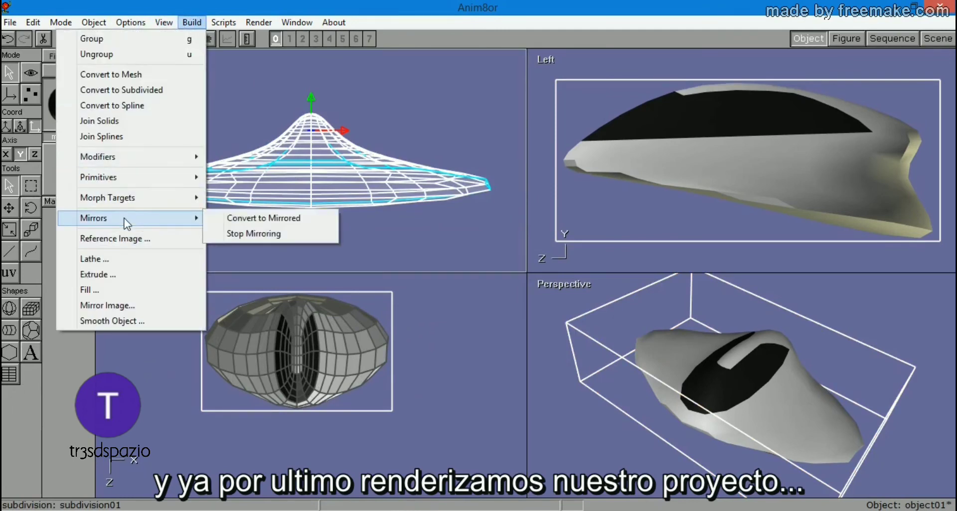
pyautogui.click(233, 235)
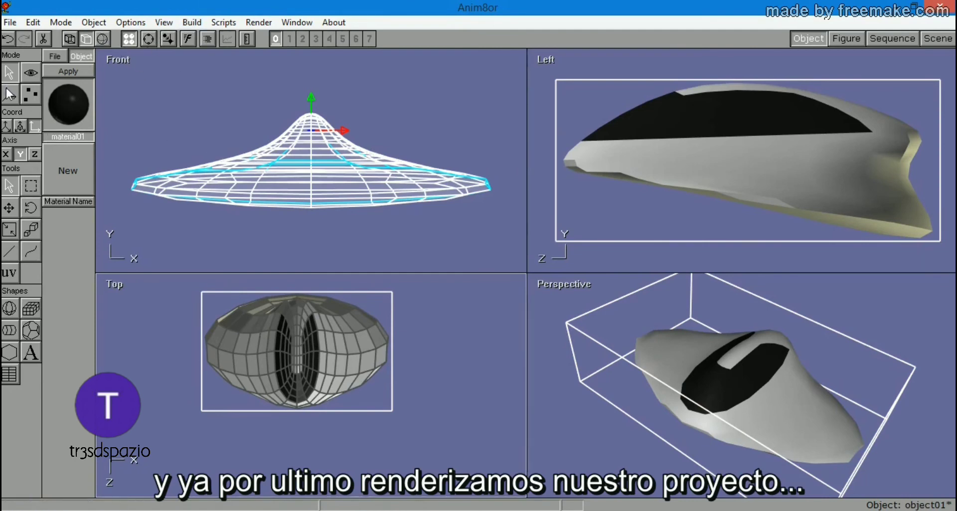
# Return to point editing and frame the ship from a lower side angle in a maximised Perspective view.
pyautogui.click(30, 94)
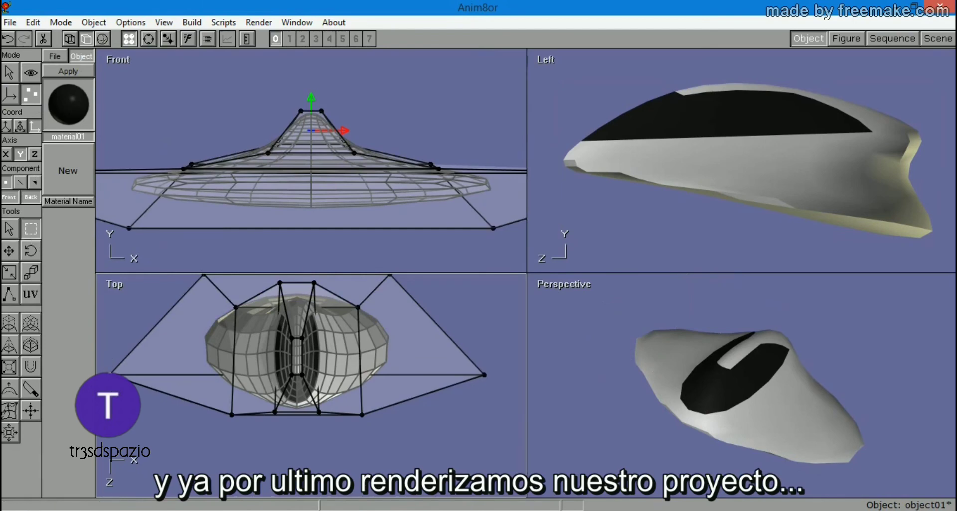
pyautogui.click(8, 234)
pyautogui.click(576, 287)
pyautogui.click(573, 293)
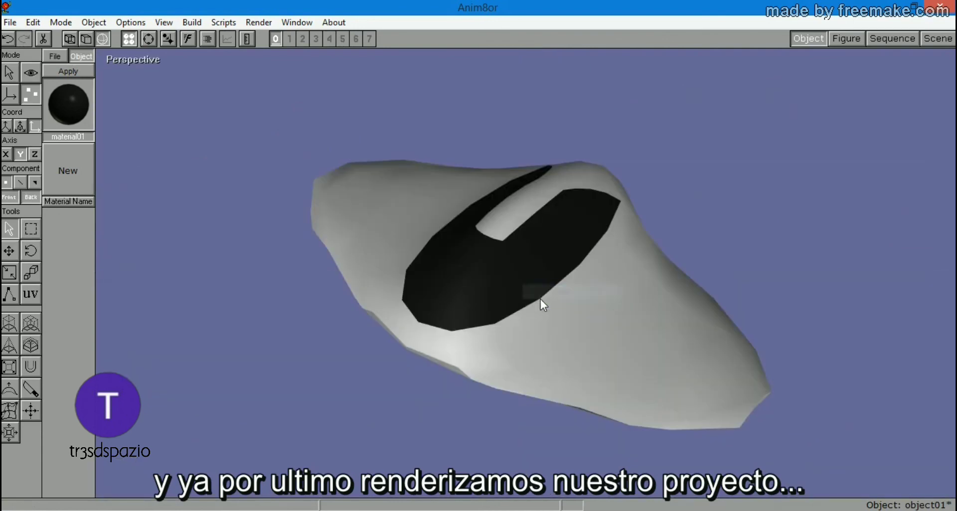
pyautogui.click(150, 39)
pyautogui.moveTo(516, 319); pyautogui.dragTo(547, 249)
pyautogui.scroll(1, 606, 178)
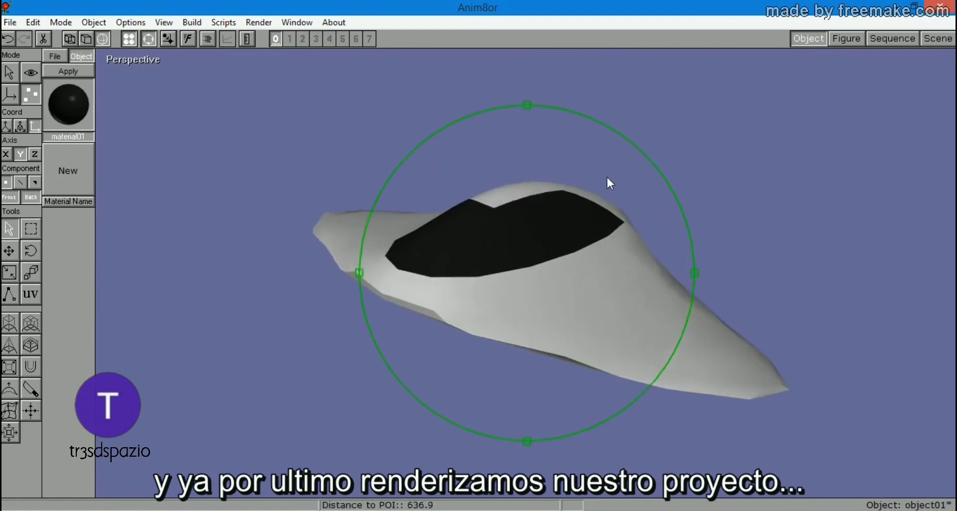
pyautogui.scroll(3, 606, 177)
pyautogui.scroll(-3, 607, 178)
# Render the ship image with the default frame settings and close the render preview.
pyautogui.click(256, 24)
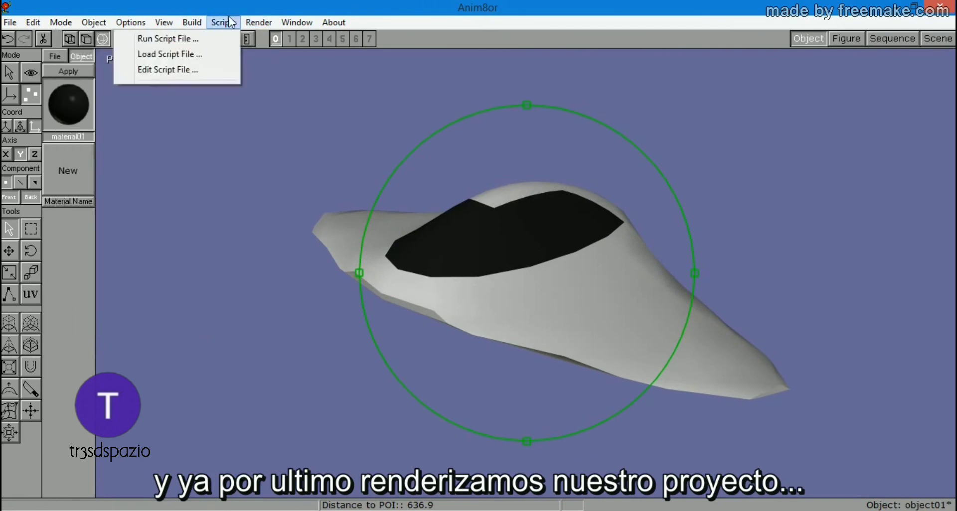
pyautogui.click(259, 23)
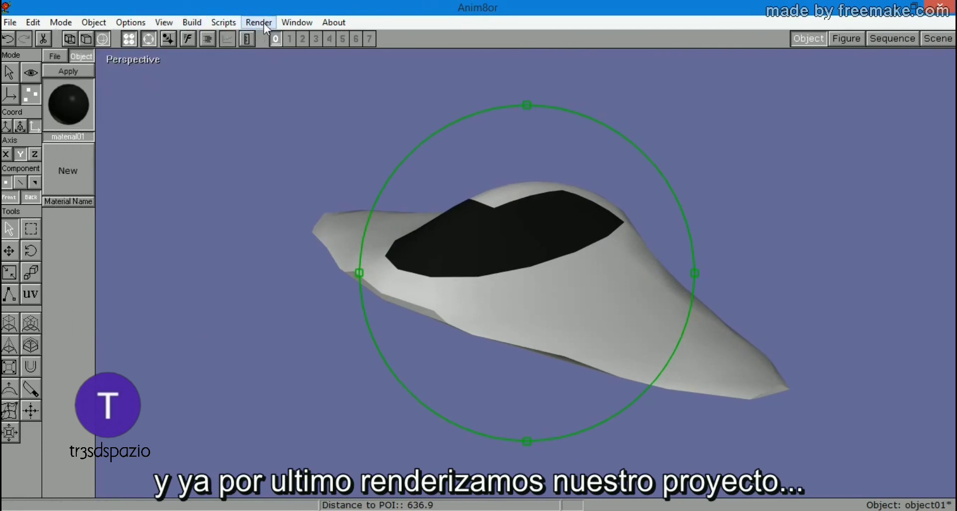
pyautogui.click(266, 22)
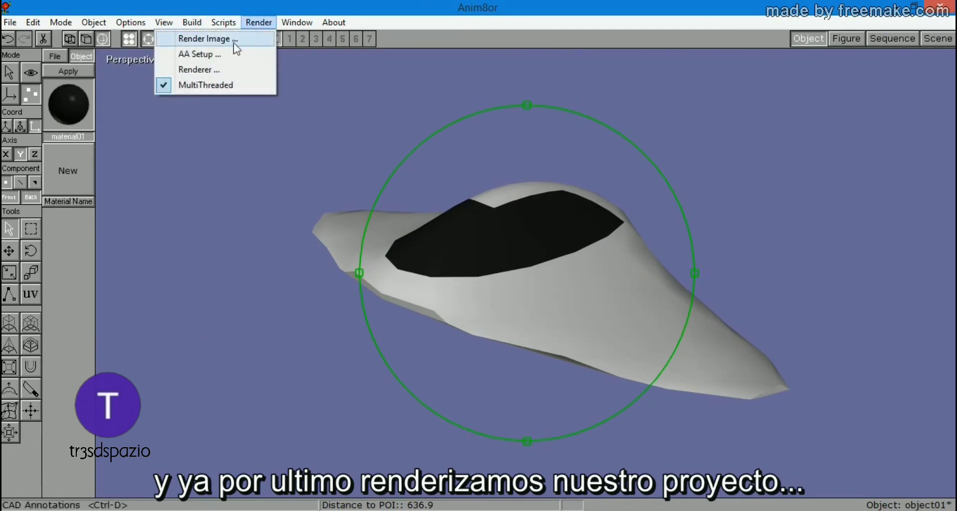
pyautogui.click(226, 37)
pyautogui.click(564, 209)
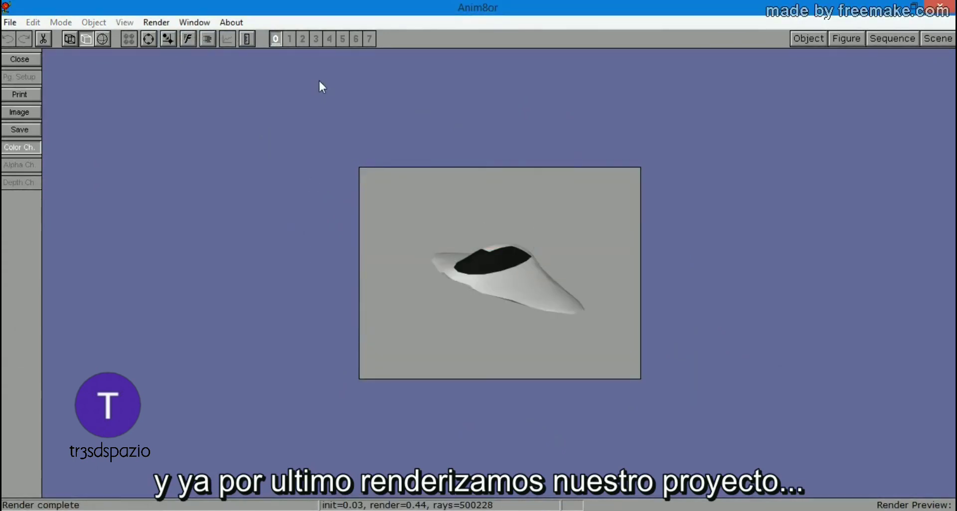
pyautogui.click(18, 58)
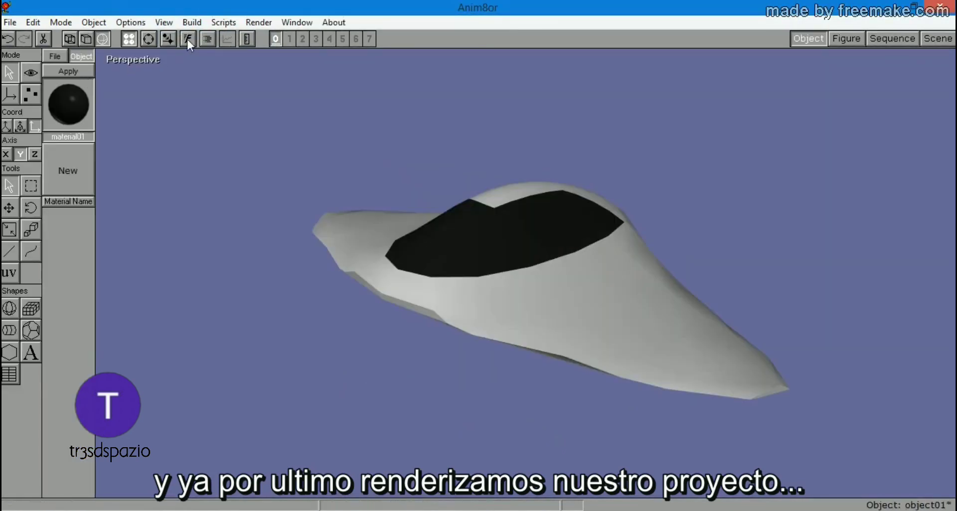
pyautogui.click(259, 23)
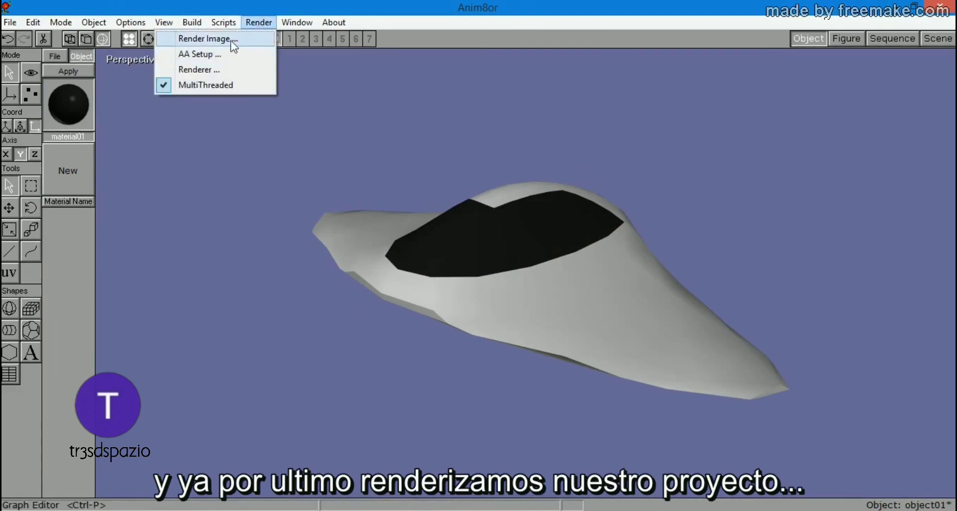
pyautogui.click(232, 40)
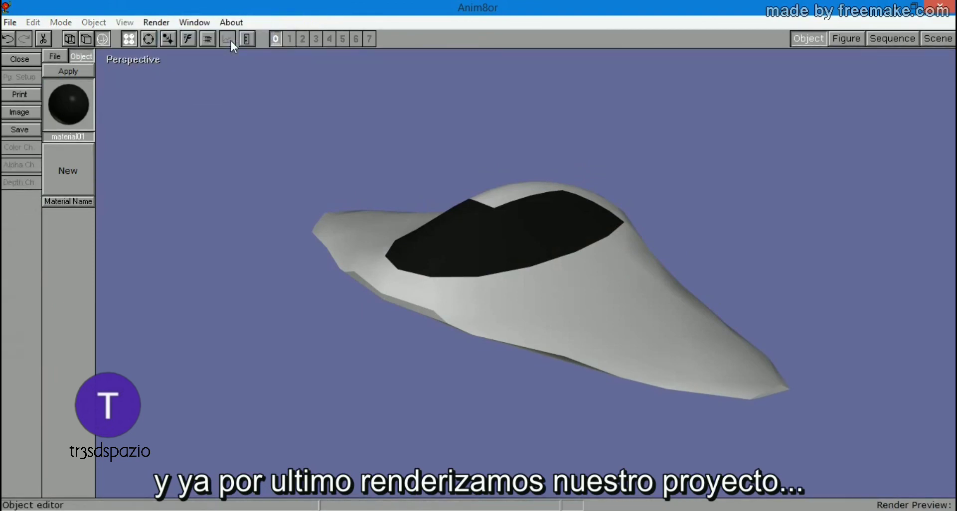
pyautogui.click(848, 42)
pyautogui.click(818, 42)
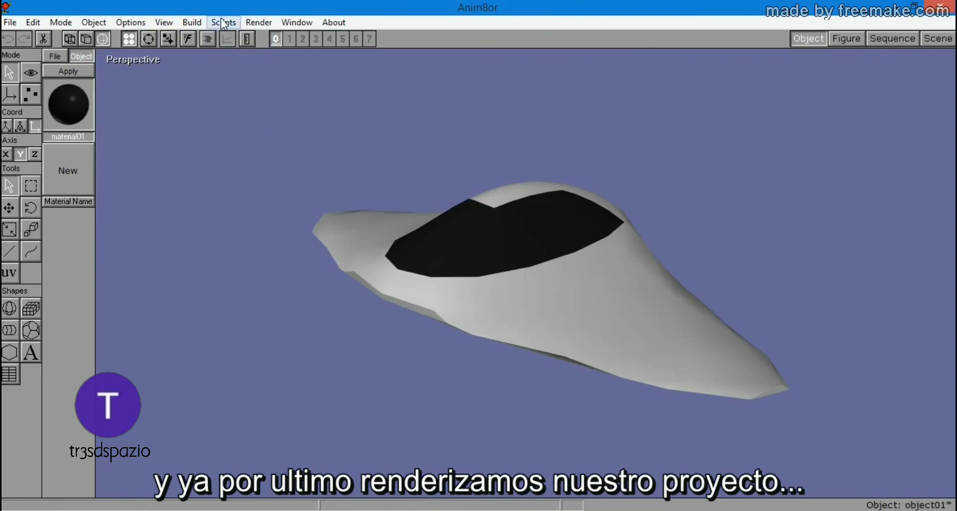
# Start a new image render and set its size to 800 wide by 600 high.
pyautogui.click(259, 22)
pyautogui.click(210, 43)
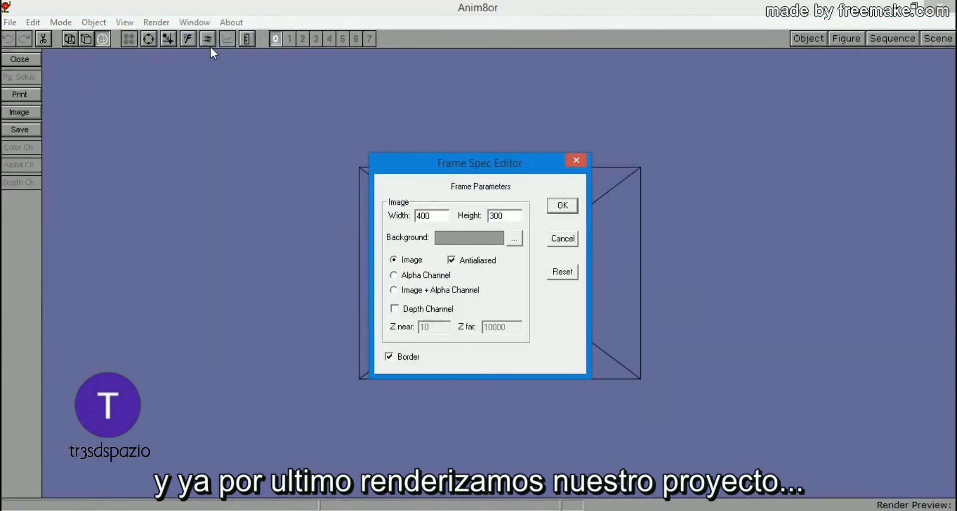
pyautogui.moveTo(442, 218); pyautogui.dragTo(347, 211)
pyautogui.write('800')
pyautogui.moveTo(507, 218); pyautogui.dragTo(469, 216)
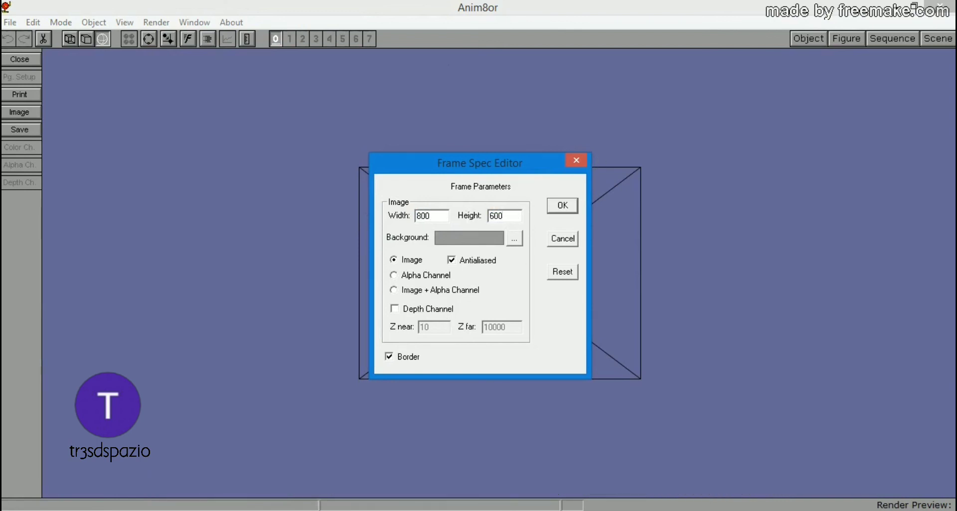
pyautogui.write('600')
# Set the render background to light blue (R 149, G 162, B 247) and render the ship image.
pyautogui.click(514, 239)
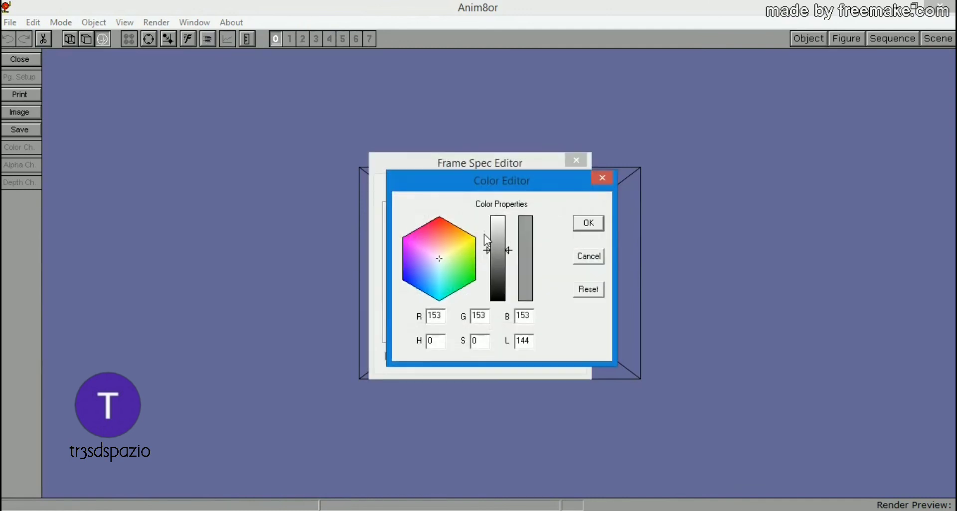
pyautogui.moveTo(486, 250); pyautogui.dragTo(502, 266)
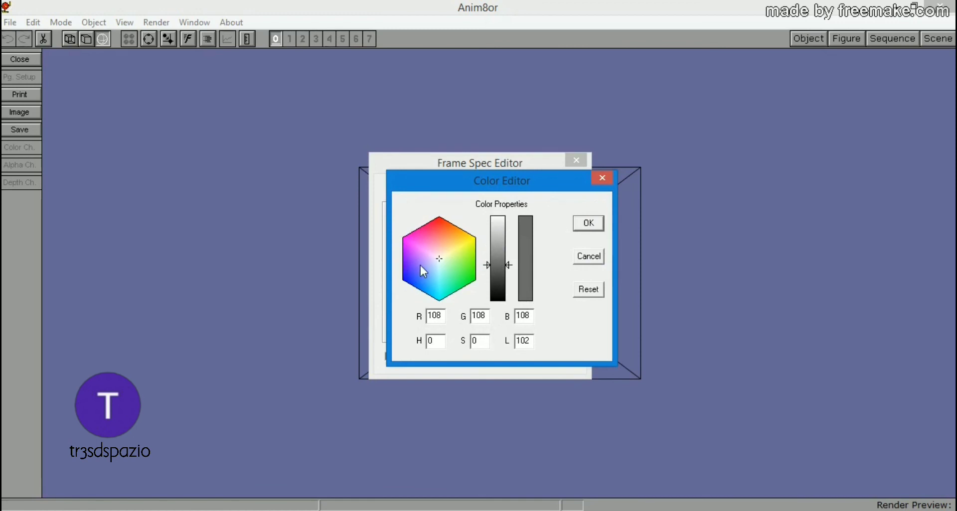
pyautogui.moveTo(422, 265)
pyautogui.mouseDown()
pyautogui.moveTo(426, 283)
pyautogui.moveTo(412, 279)
pyautogui.mouseUp()
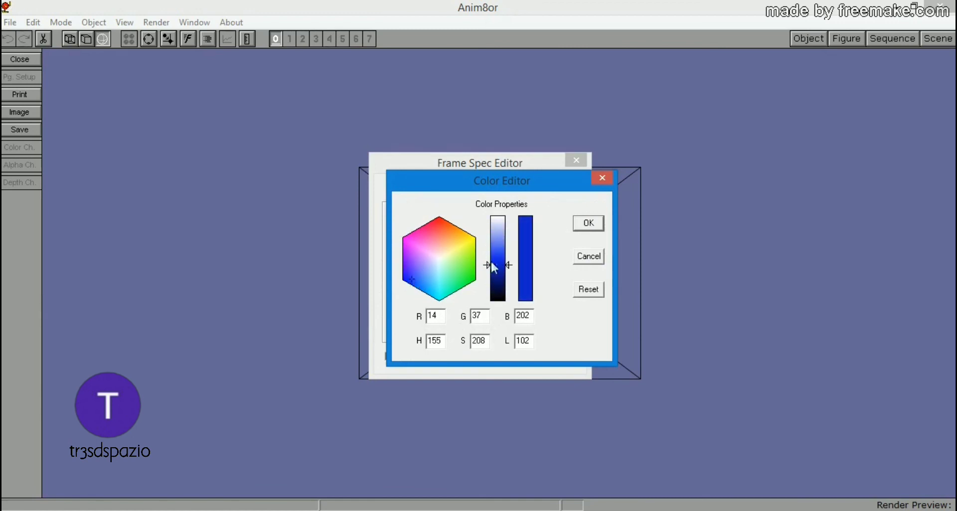
pyautogui.moveTo(493, 264); pyautogui.dragTo(509, 236)
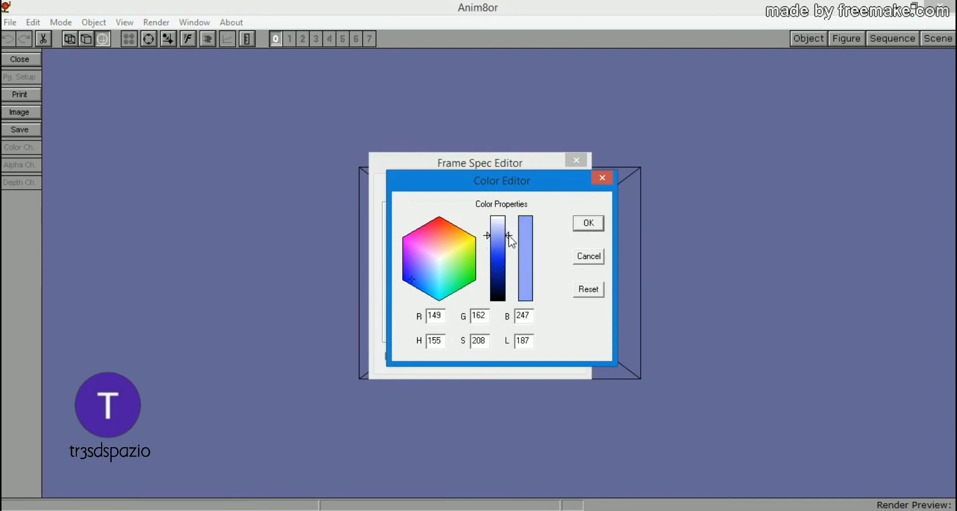
pyautogui.click(594, 224)
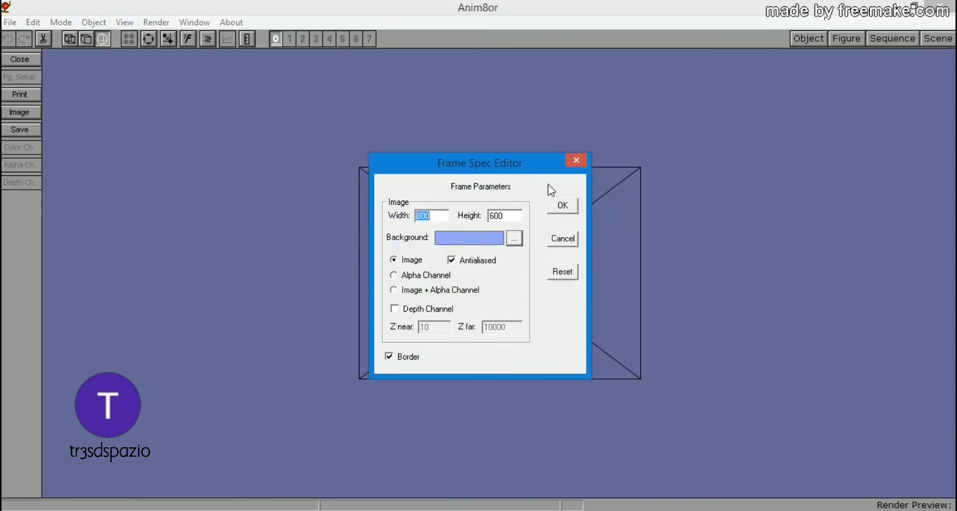
pyautogui.click(568, 209)
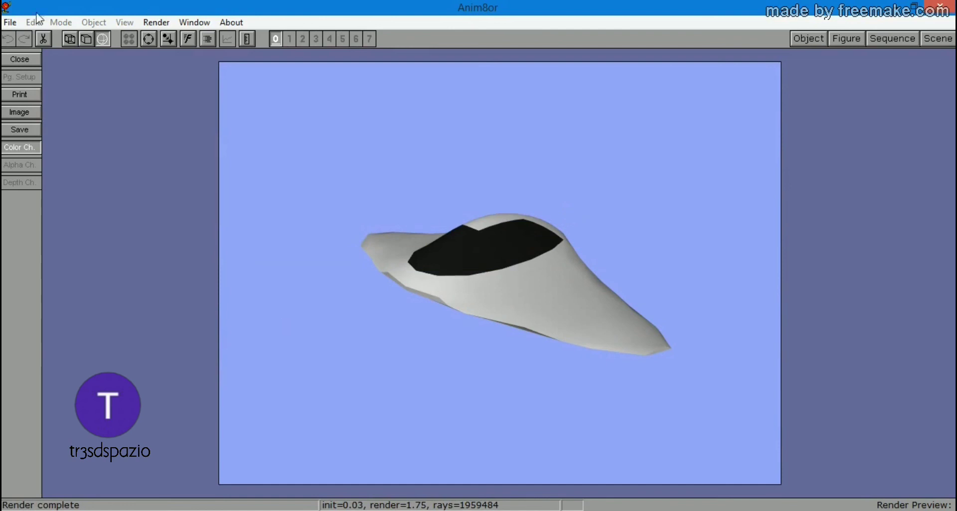
pyautogui.click(33, 55)
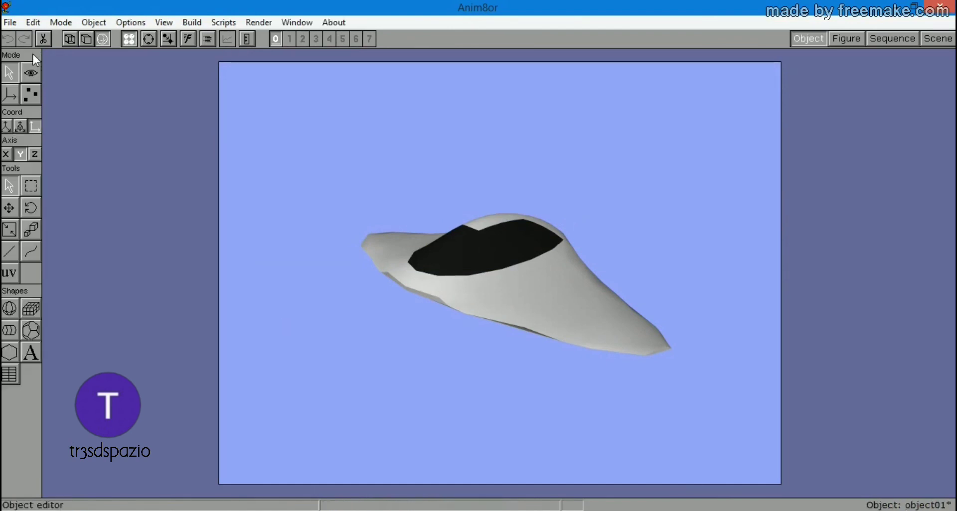